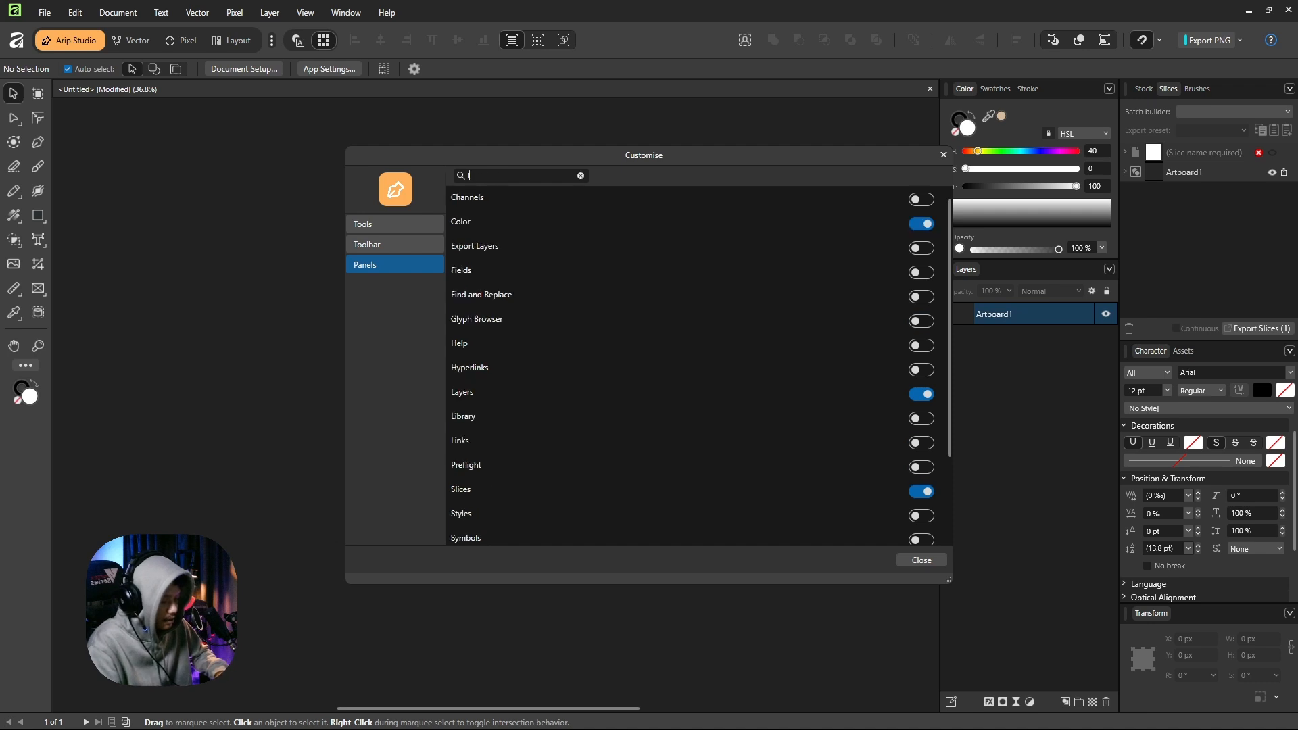
Enable the Library and Macro panels in the interface customisation and close the settings.
{"action": "type", "text": "r"}
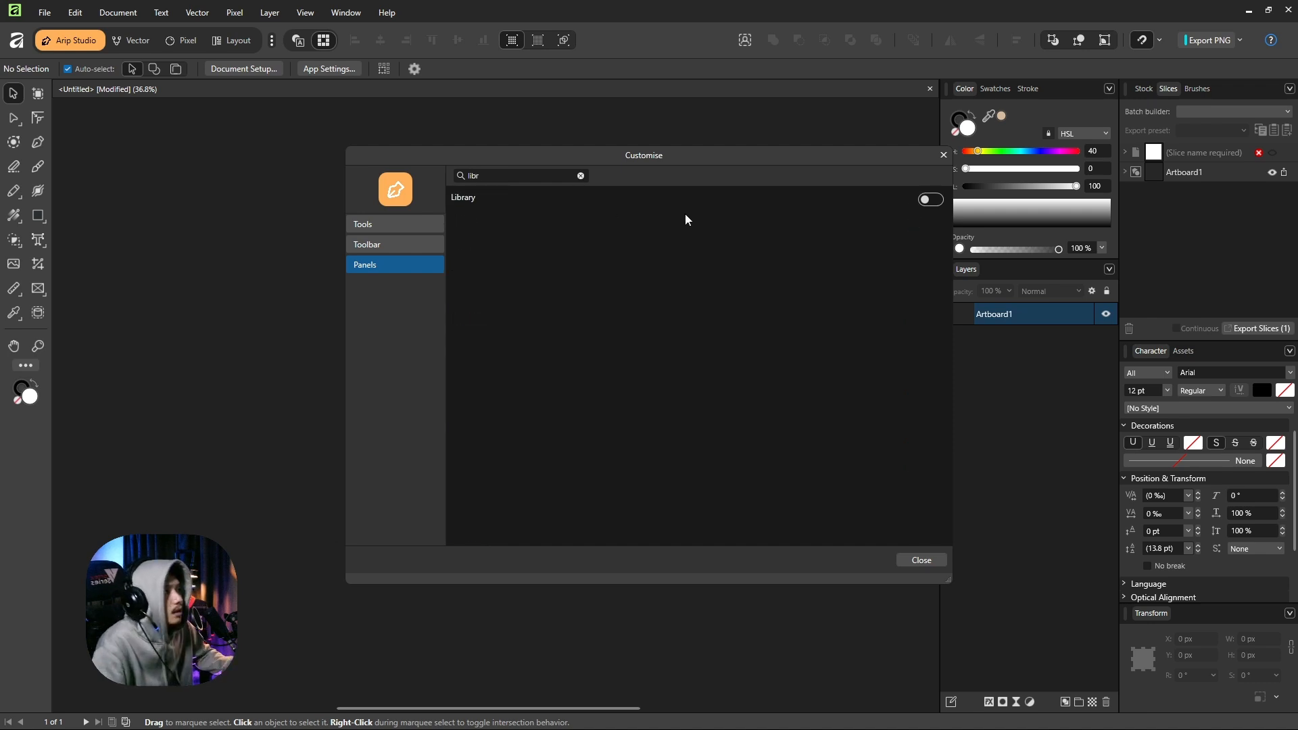
{"action": "left_click", "coordinate": [929, 199]}
{"action": "left_click", "coordinate": [521, 176]}
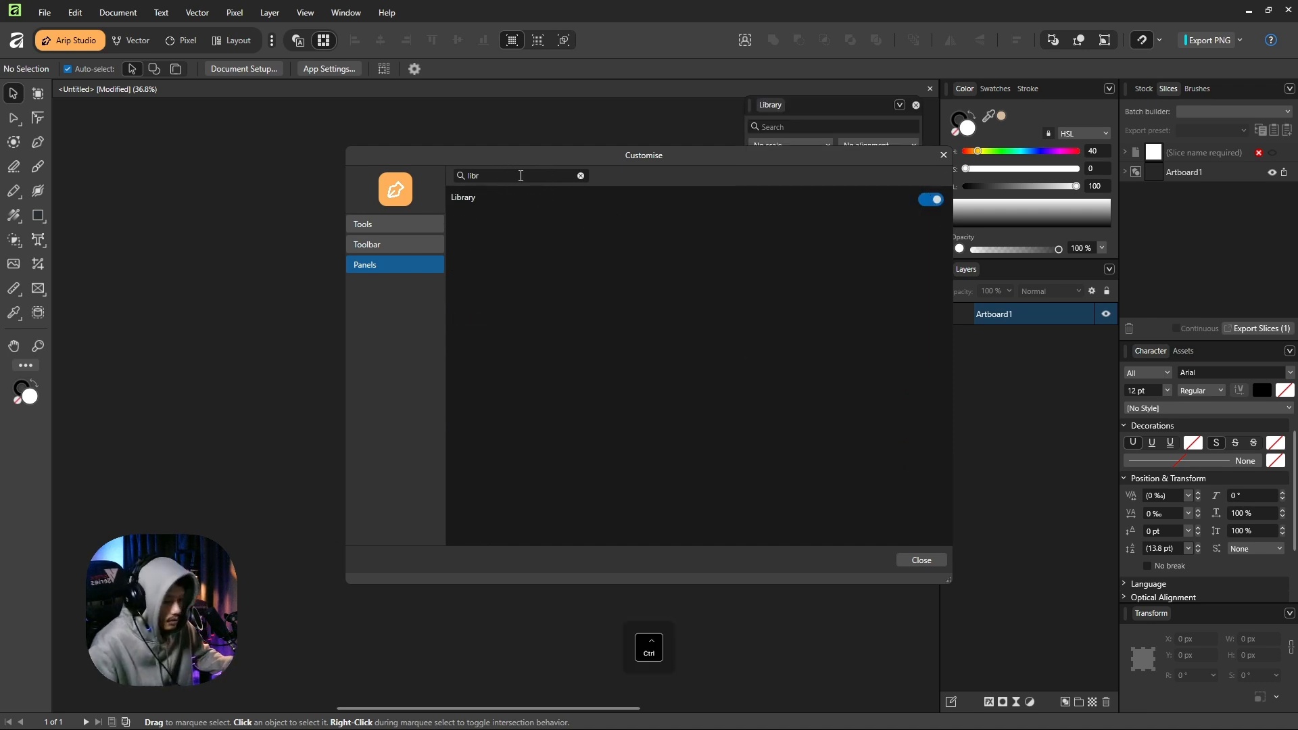
{"action": "key", "text": "ctrl+a"}
{"action": "type", "text": "macr"}
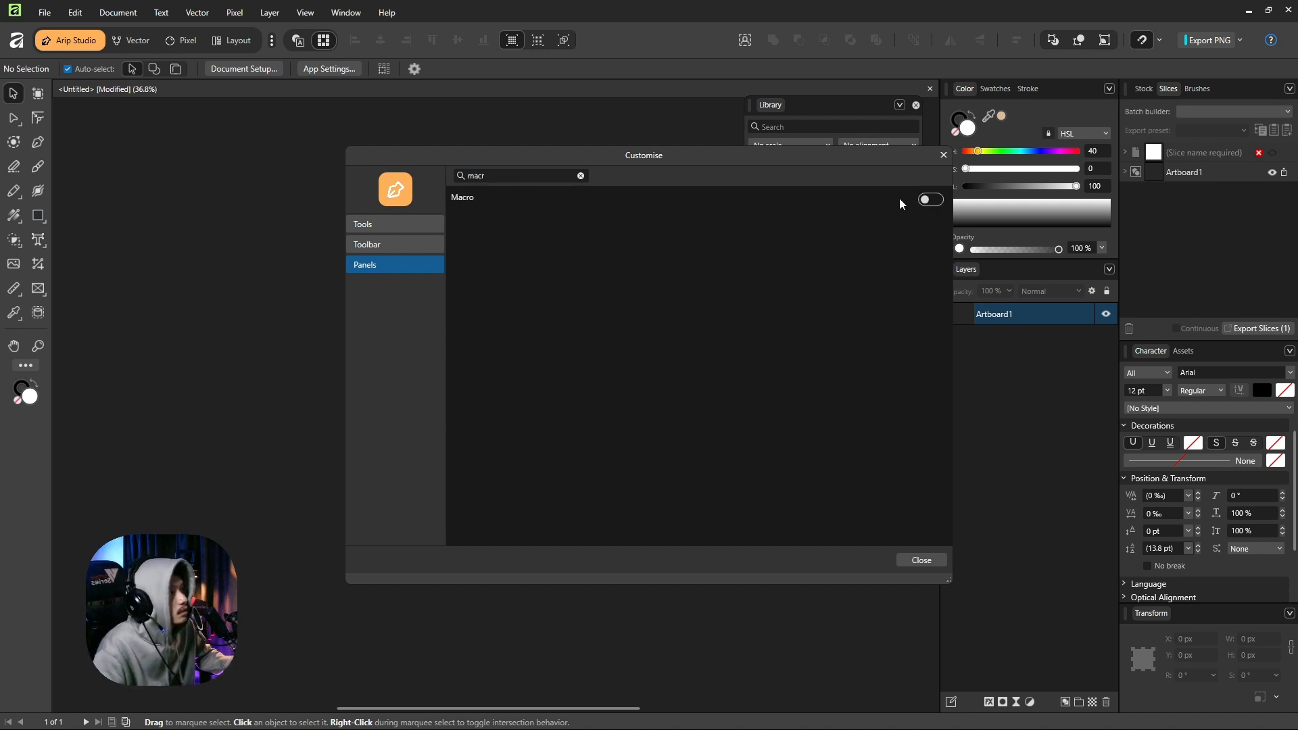
{"action": "left_click", "coordinate": [928, 199]}
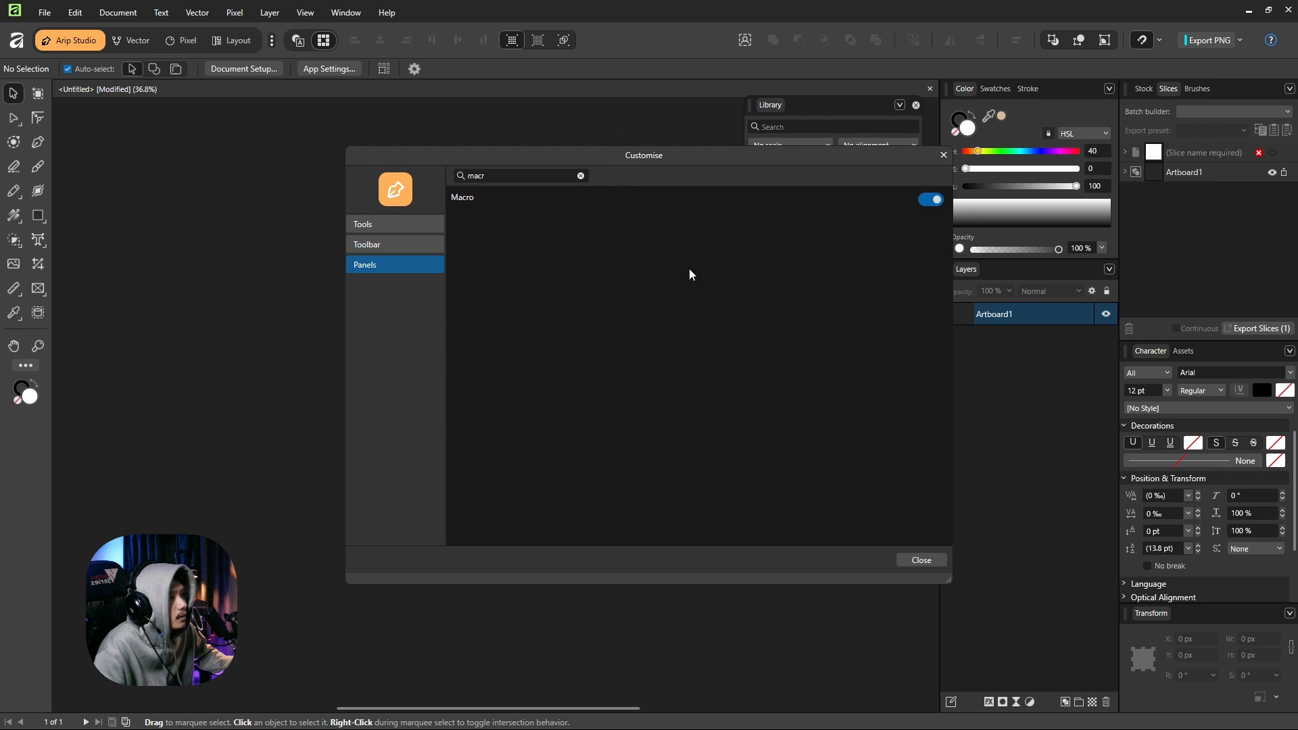
{"action": "left_click", "coordinate": [919, 560]}
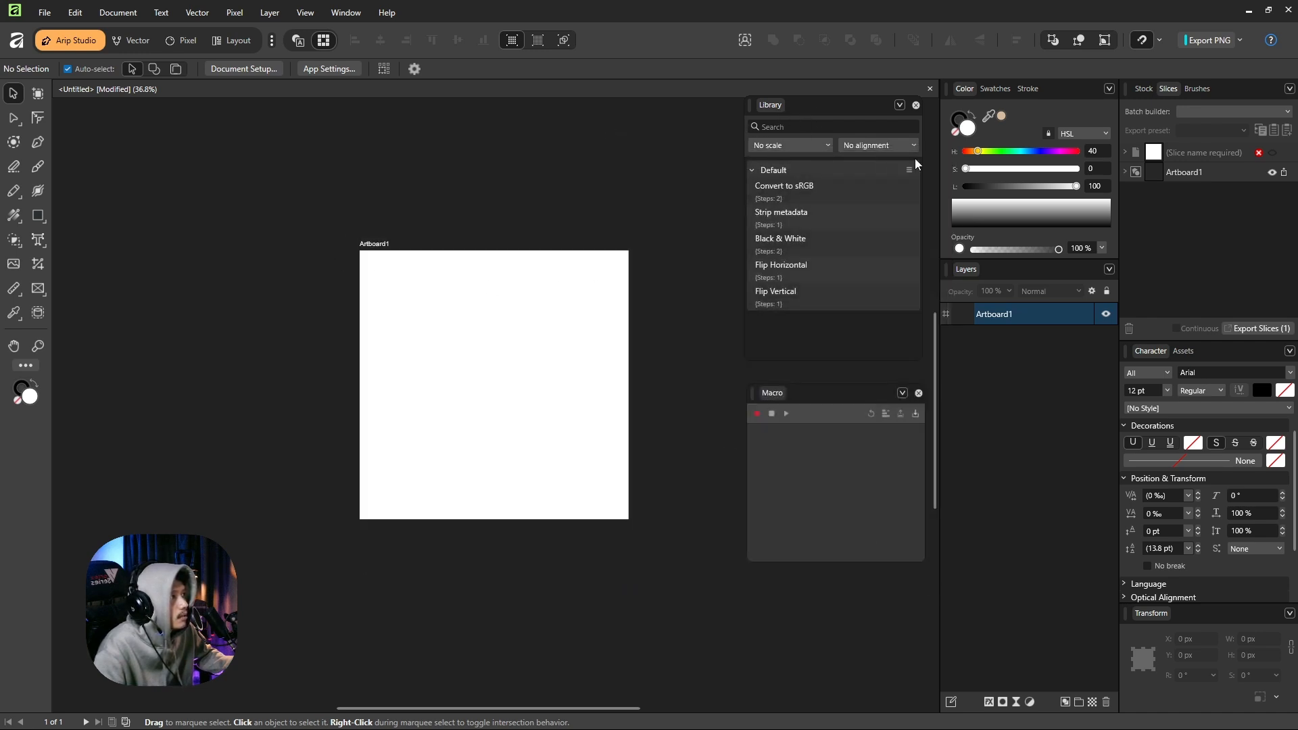
Collapse the Default macro category and create a new library category named "My Action".
{"action": "left_click", "coordinate": [753, 173]}
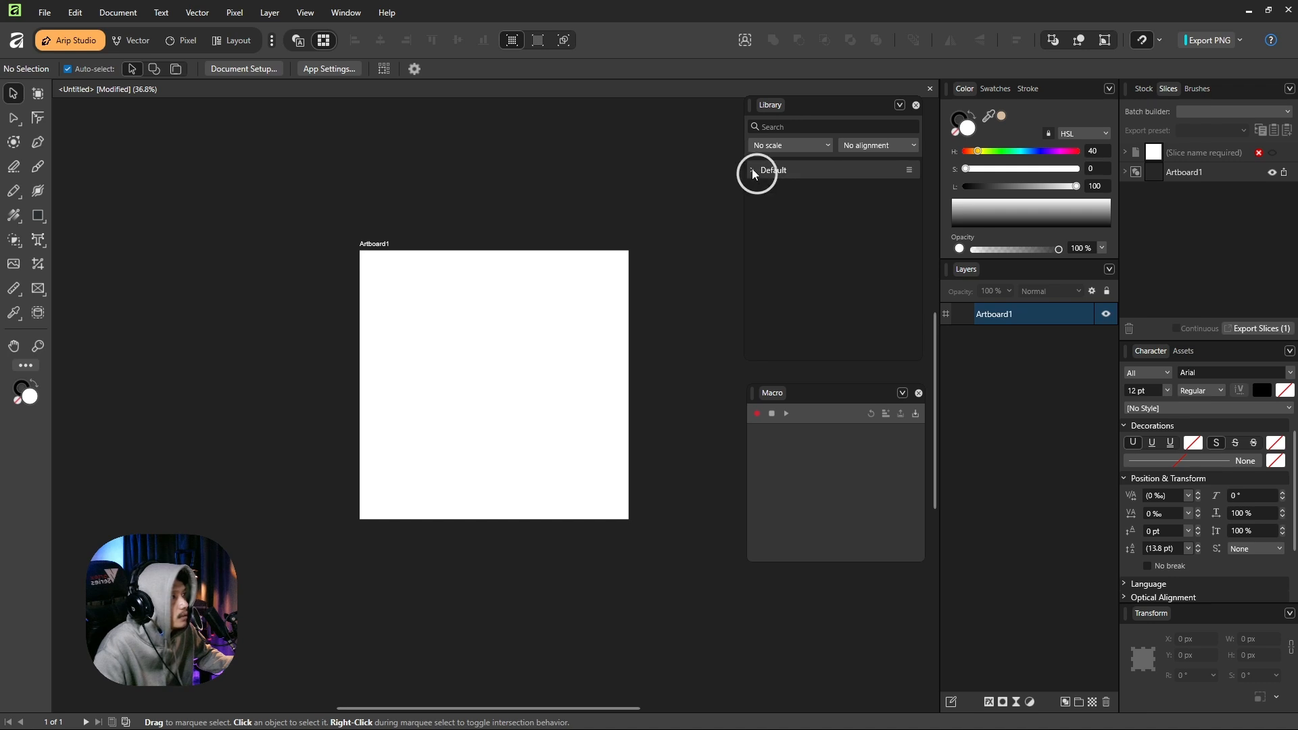
{"action": "left_click", "coordinate": [899, 105]}
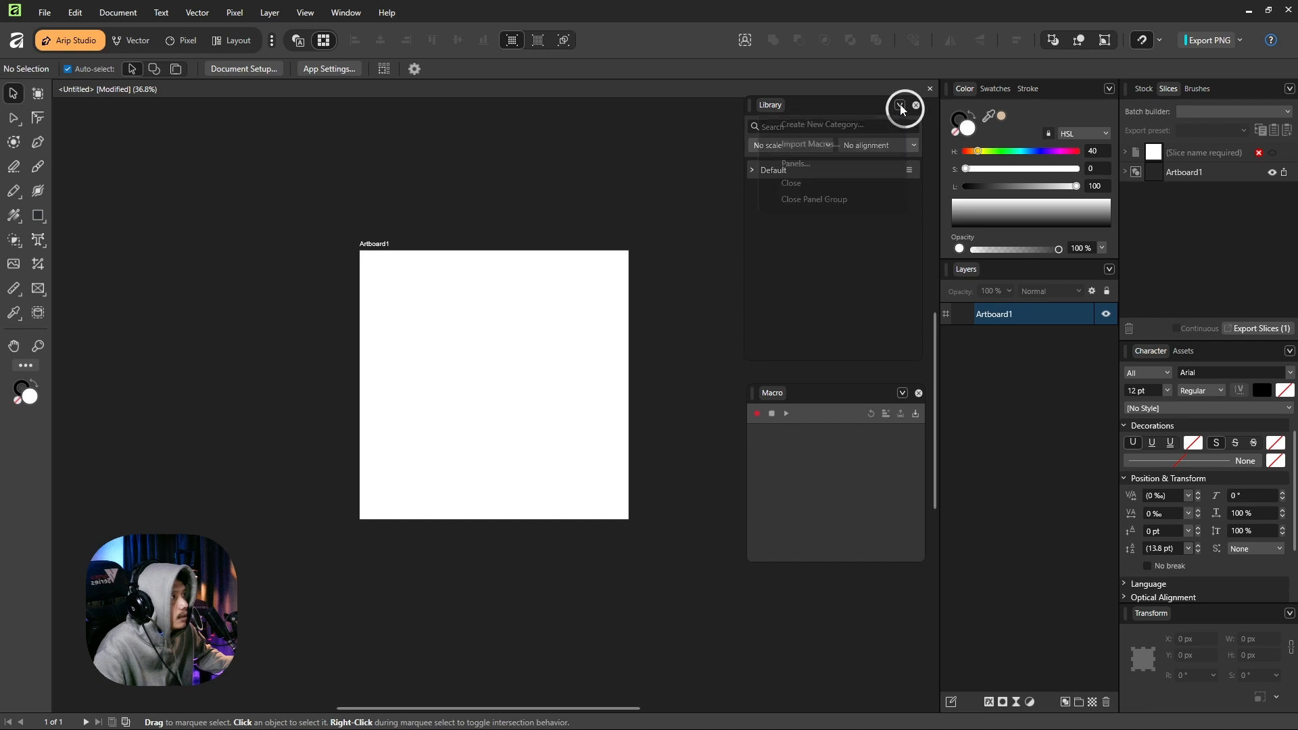
{"action": "left_click", "coordinate": [821, 125]}
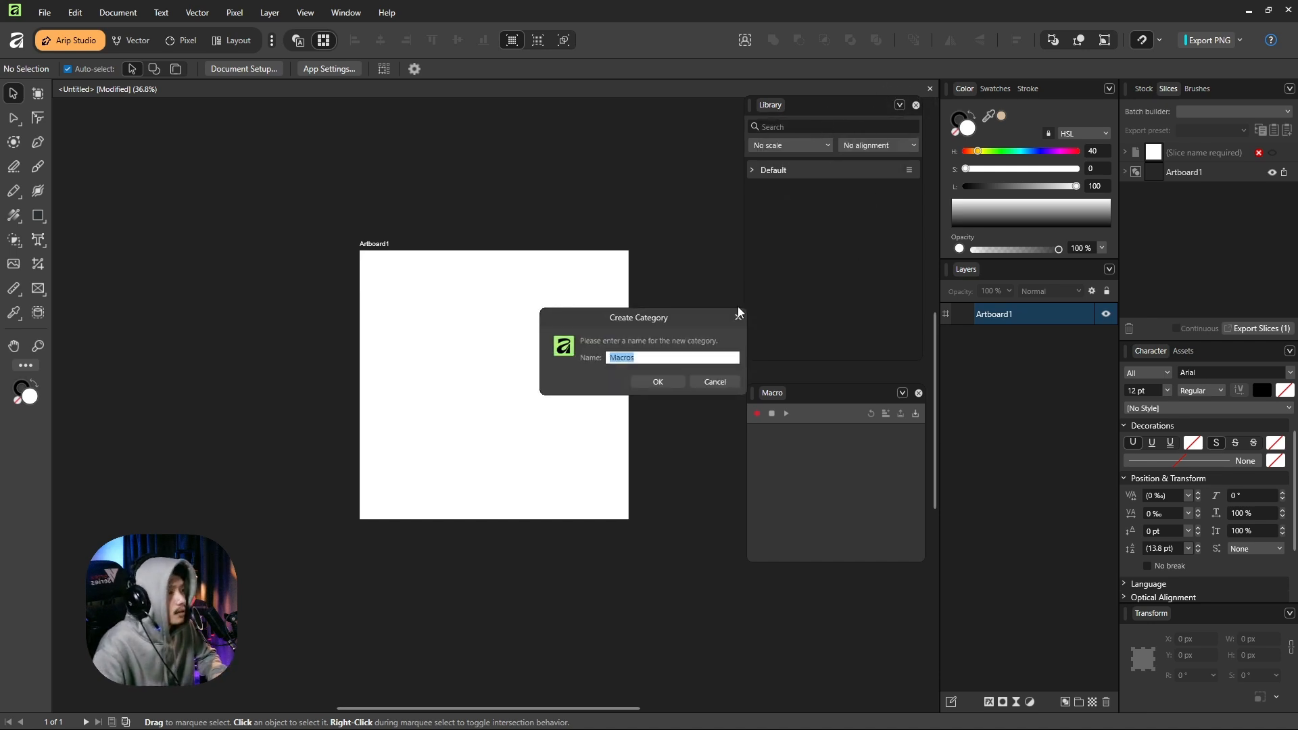
{"action": "type", "text": "My Action"}
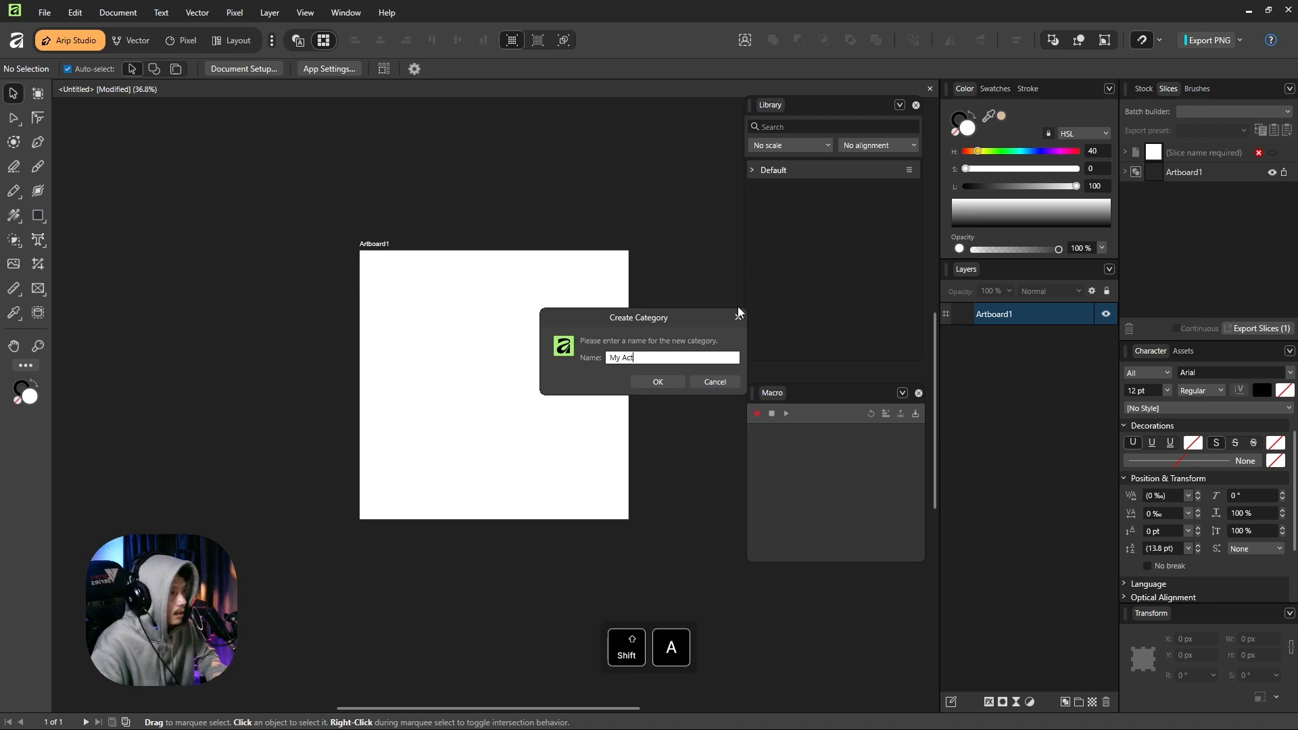
{"action": "left_click", "coordinate": [658, 383]}
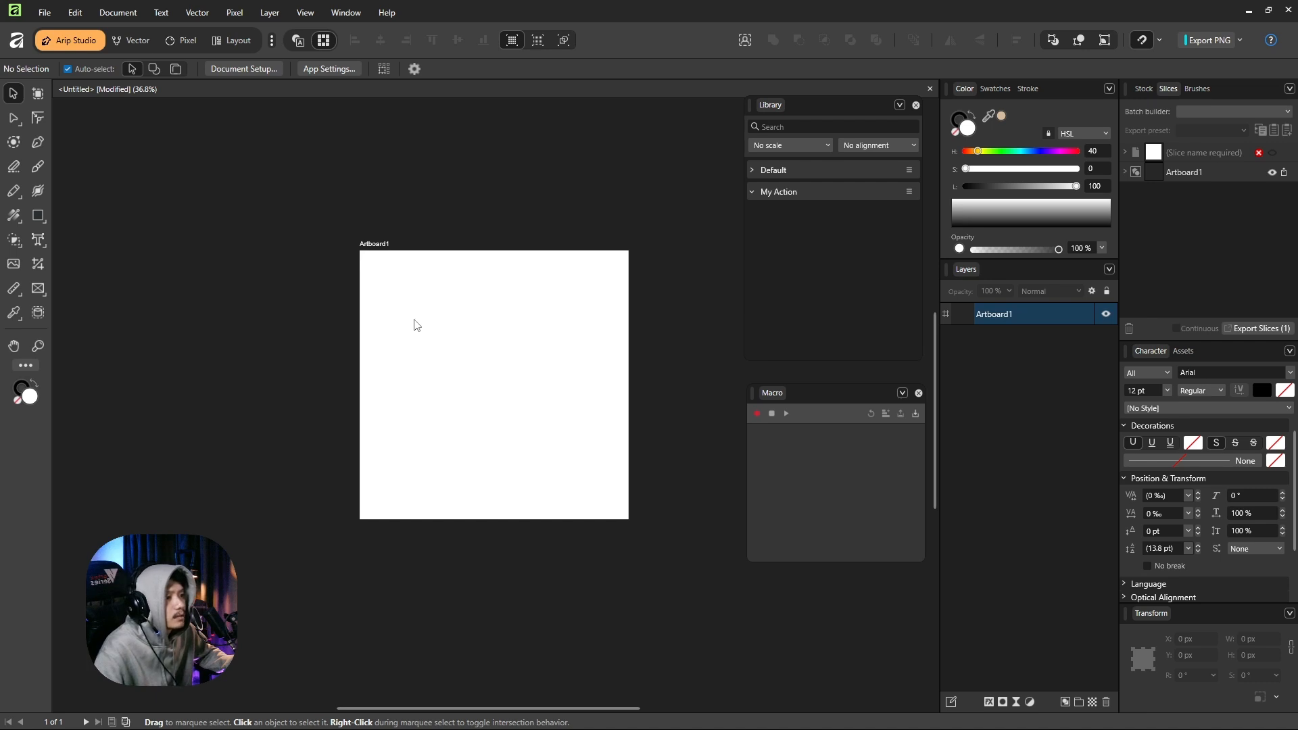
Draw a square about 248 px wide in the artboard's upper-left area and swap its fill and stroke colours for a black fill.
{"action": "left_click", "coordinate": [38, 215]}
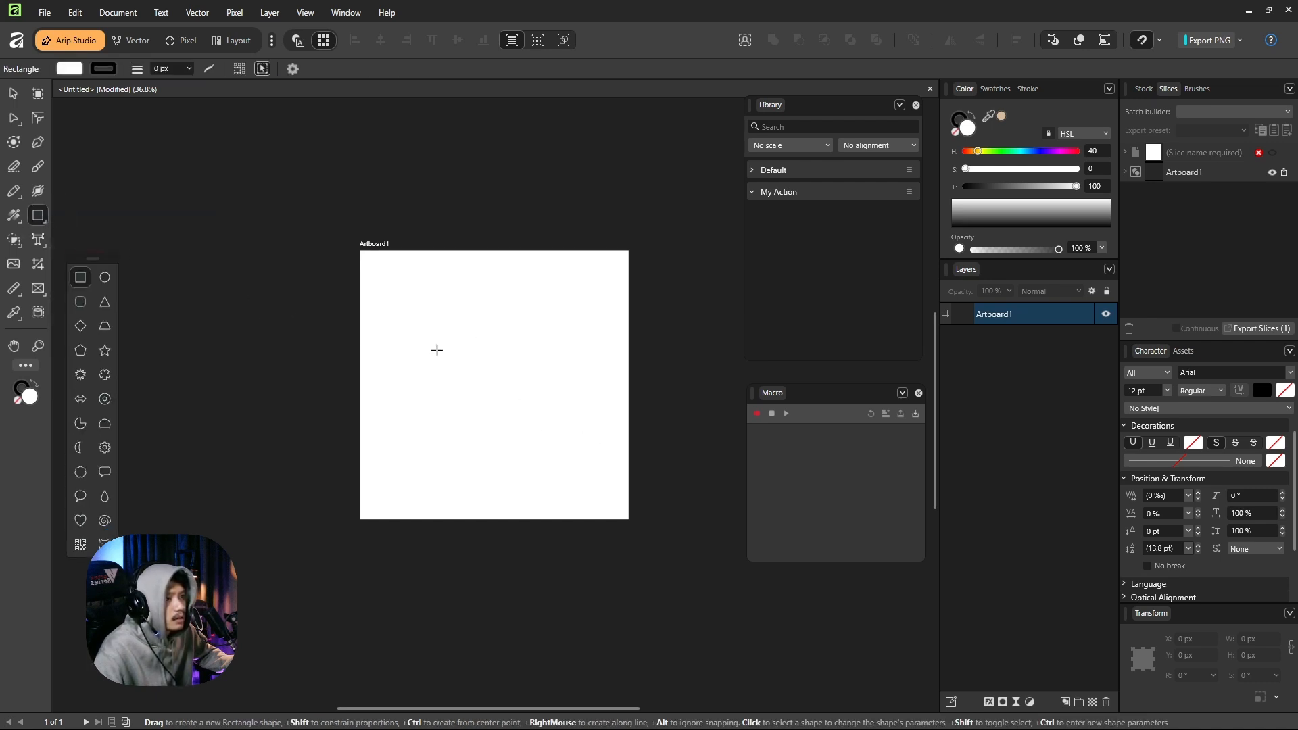
{"action": "left_click", "coordinate": [421, 309]}
{"action": "left_click_drag", "start_coordinate": [422, 310], "coordinate": [483, 371]}
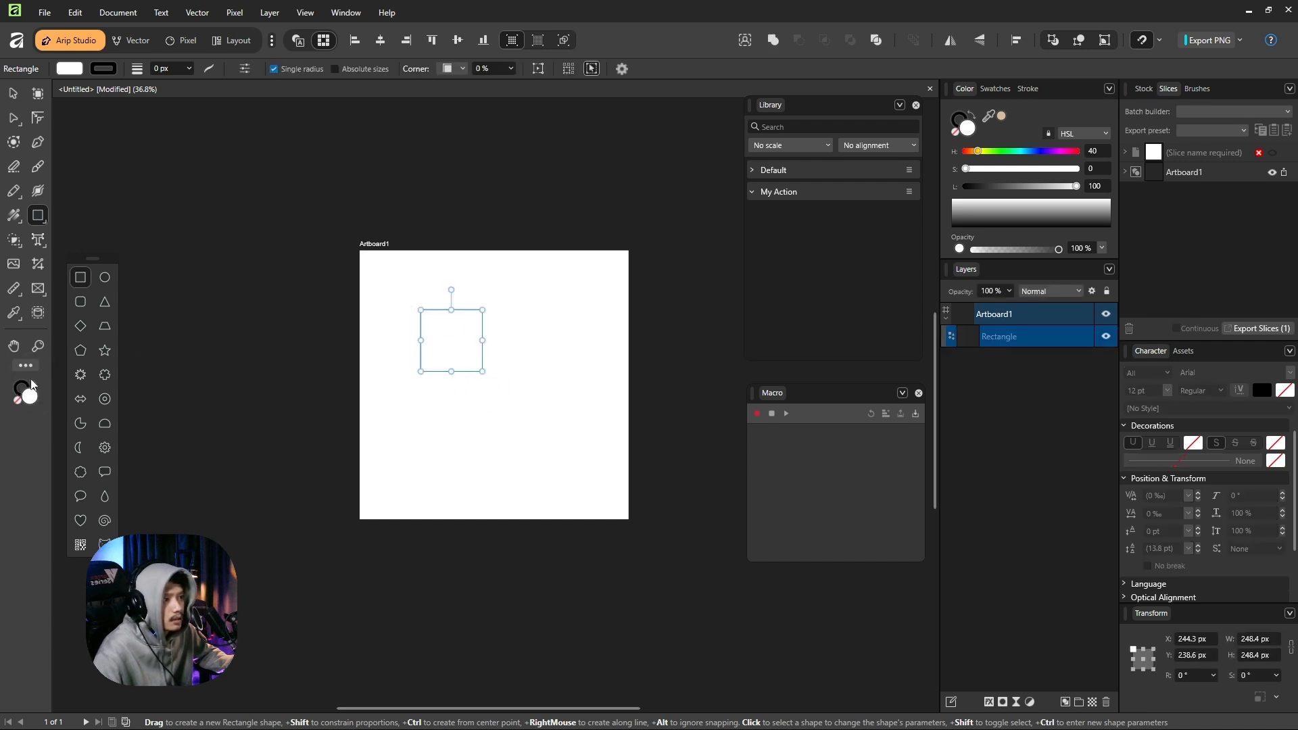
{"action": "left_click", "coordinate": [33, 383]}
Move the black square closer to the artboard's upper-left corner, to about X 141 px and Y 155 px, and deselect it.
{"action": "left_click", "coordinate": [12, 92]}
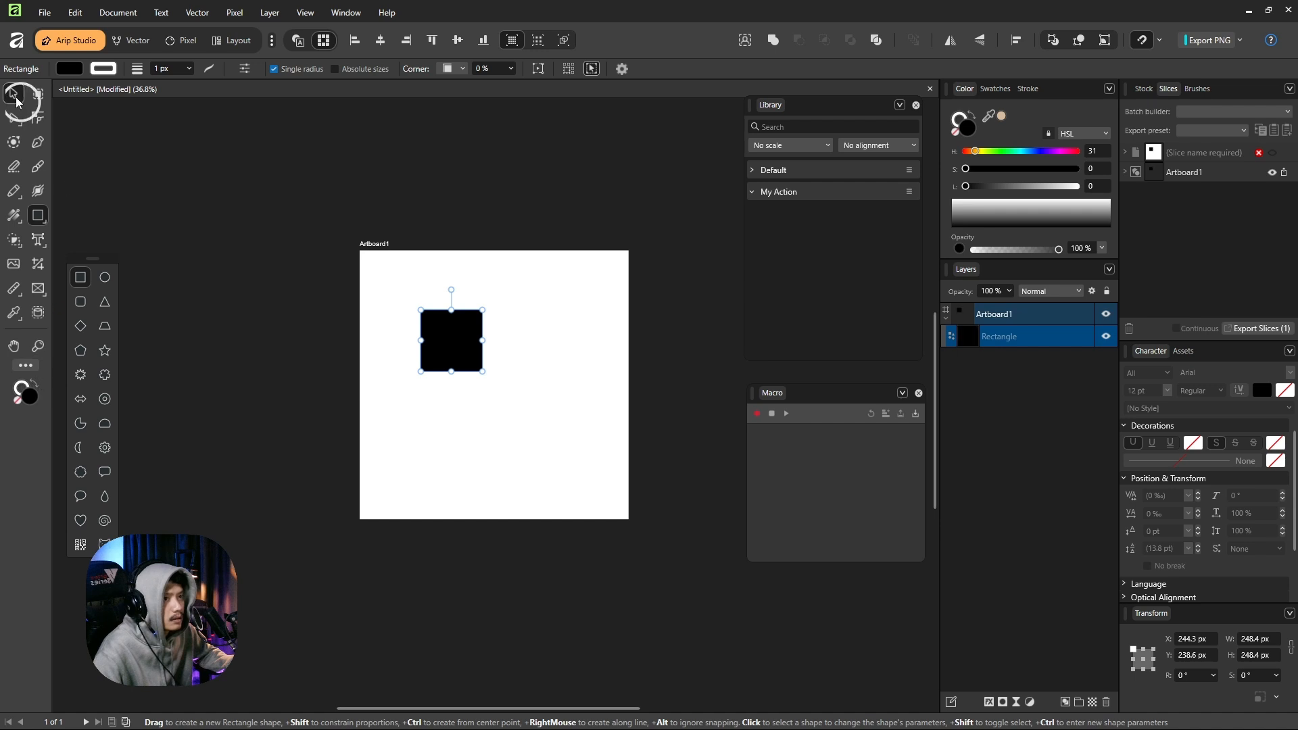
{"action": "left_click_drag", "start_coordinate": [461, 333], "coordinate": [434, 312]}
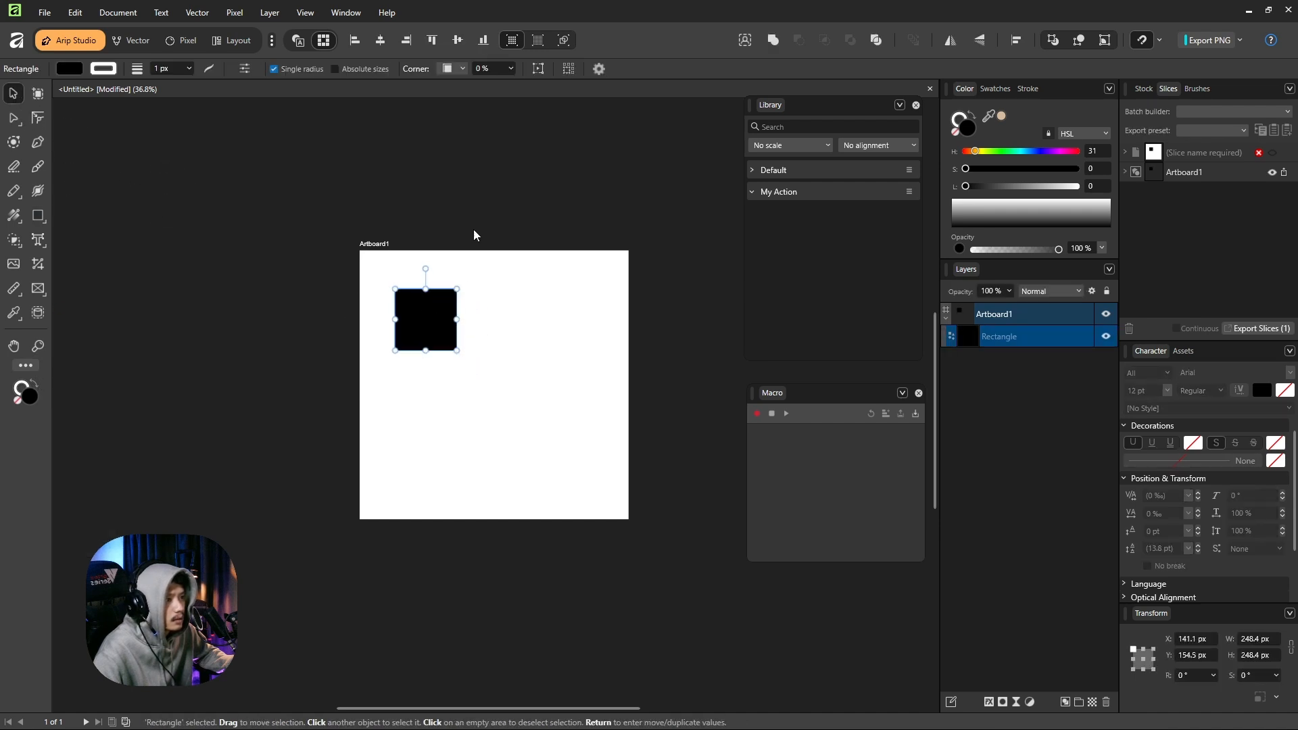
{"action": "left_click", "coordinate": [476, 199]}
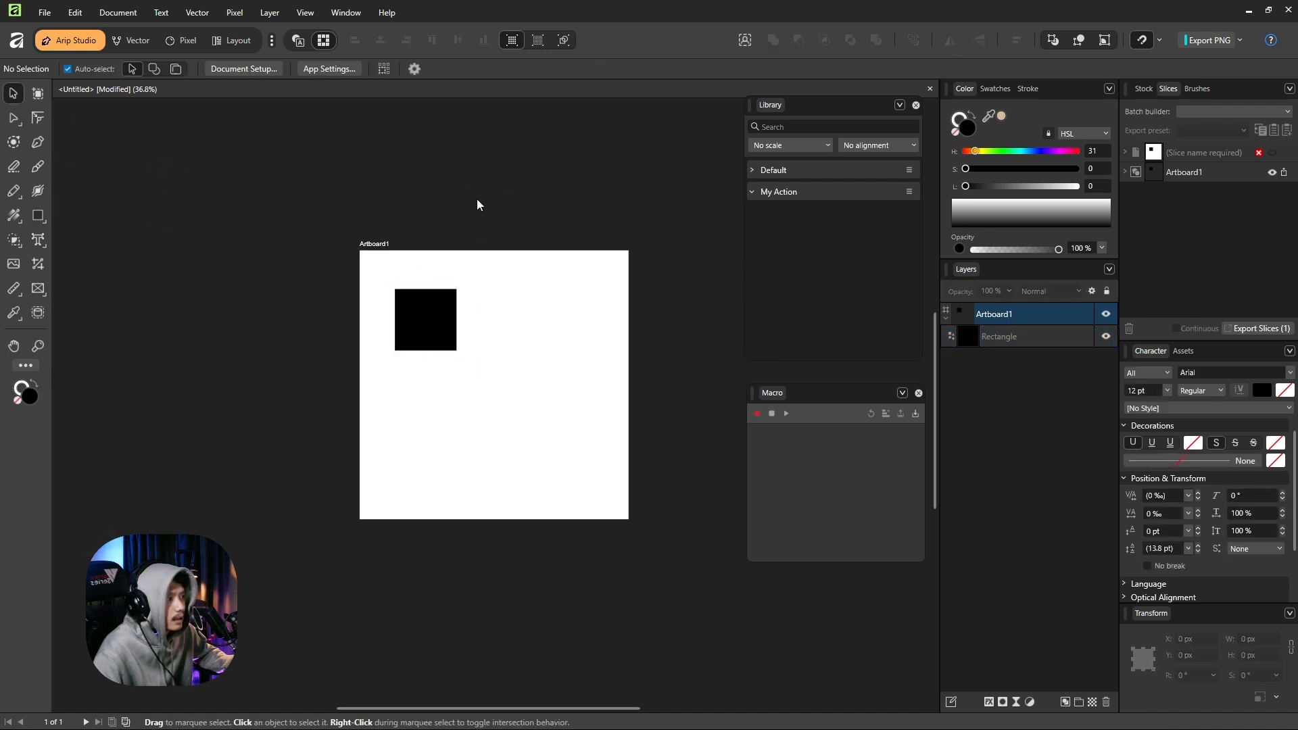
Record a macro that aligns the black square to the artboard's vertical and horizontal centres, and stop the recording.
{"action": "left_click", "coordinate": [434, 318]}
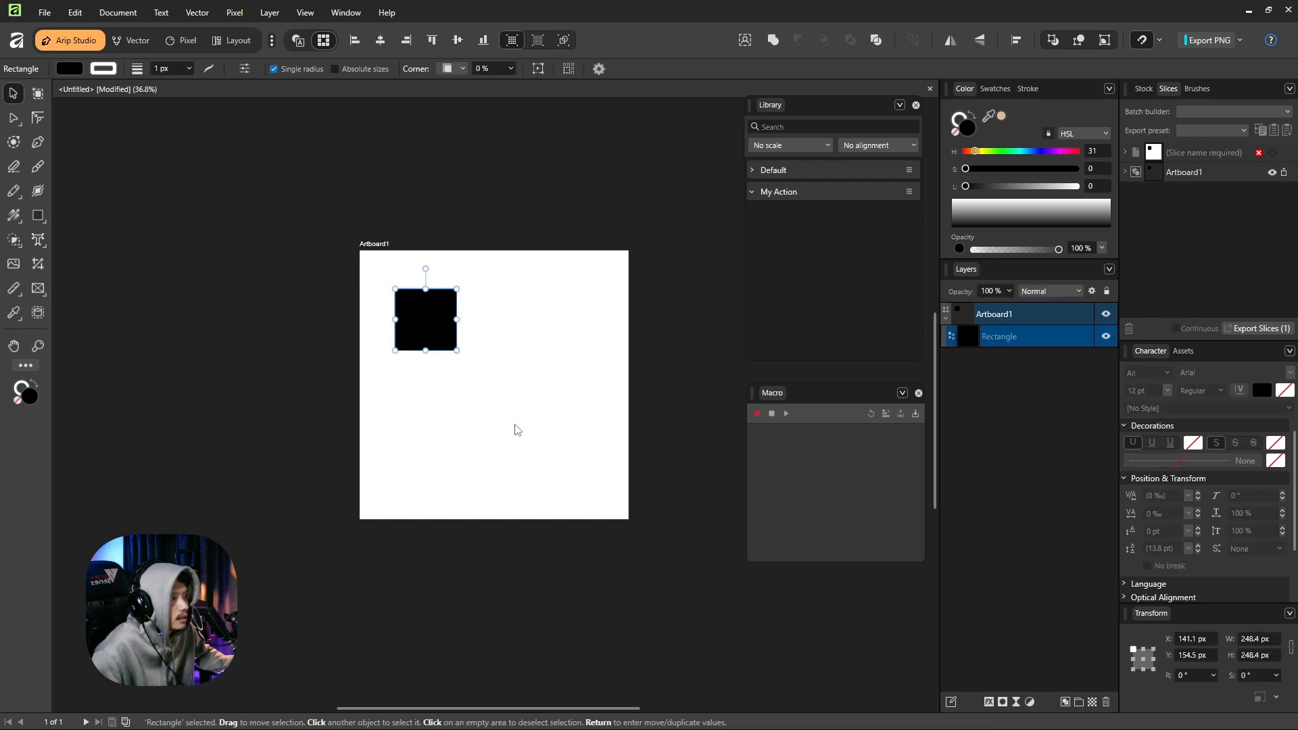
{"action": "left_click", "coordinate": [756, 414]}
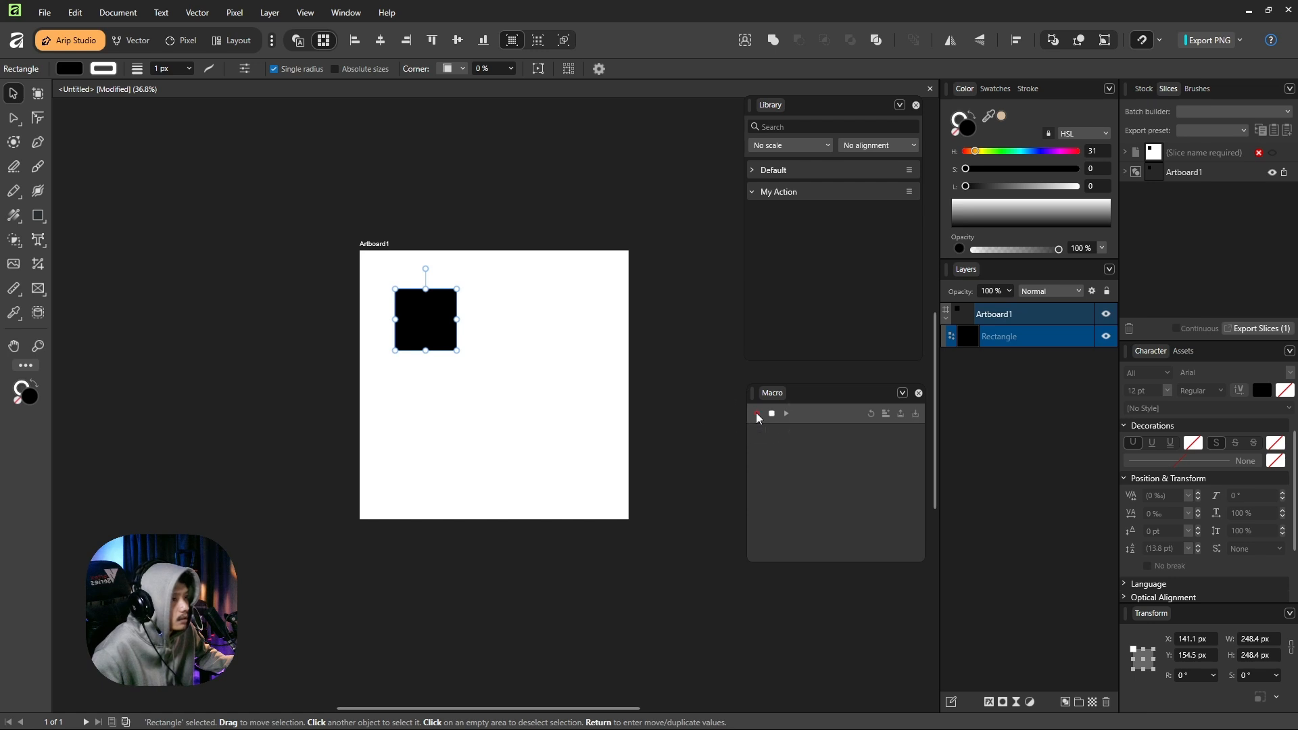
{"action": "left_click", "coordinate": [457, 41]}
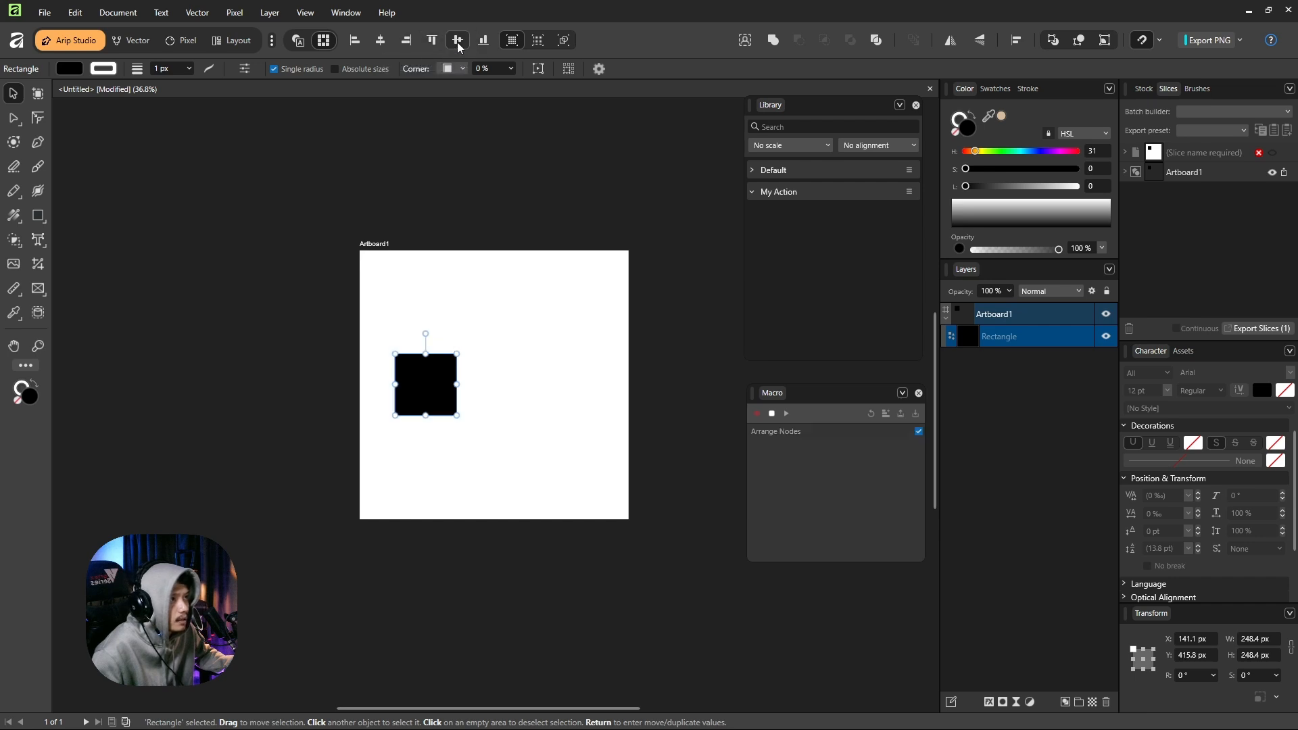
{"action": "left_click", "coordinate": [380, 42]}
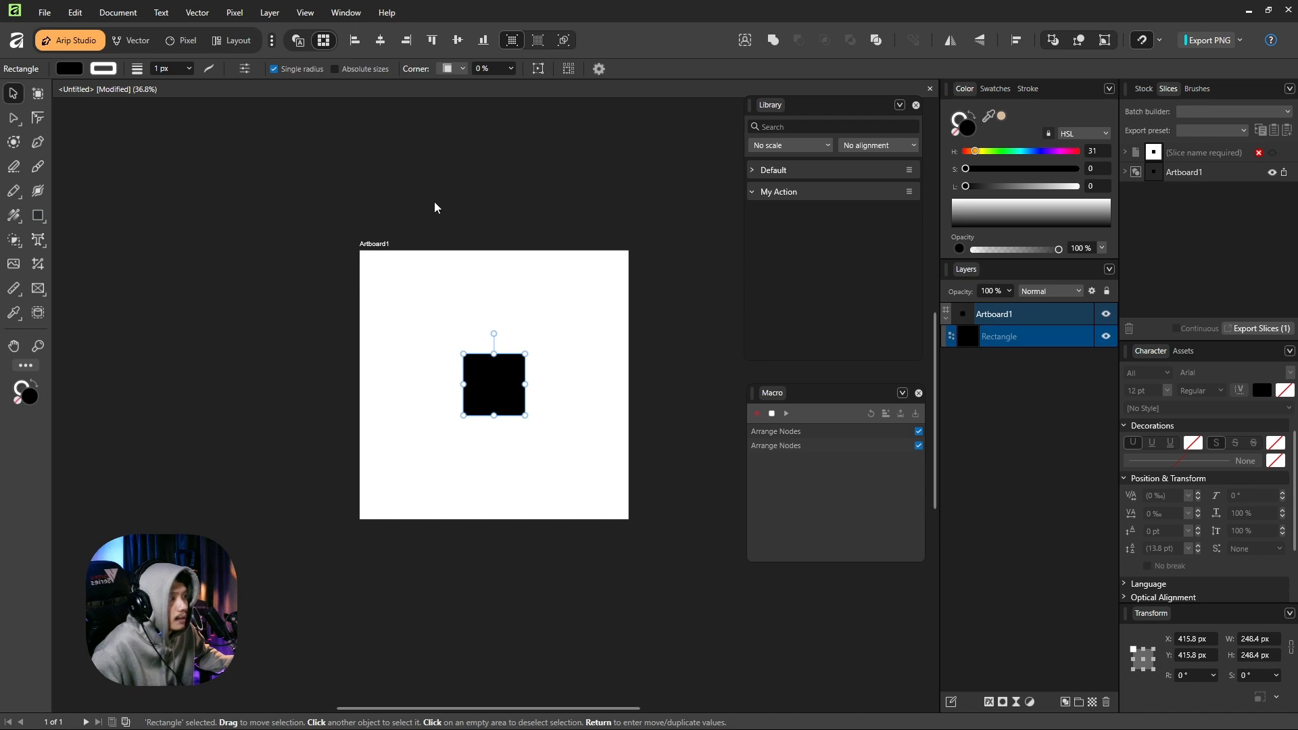
{"action": "left_click", "coordinate": [771, 414]}
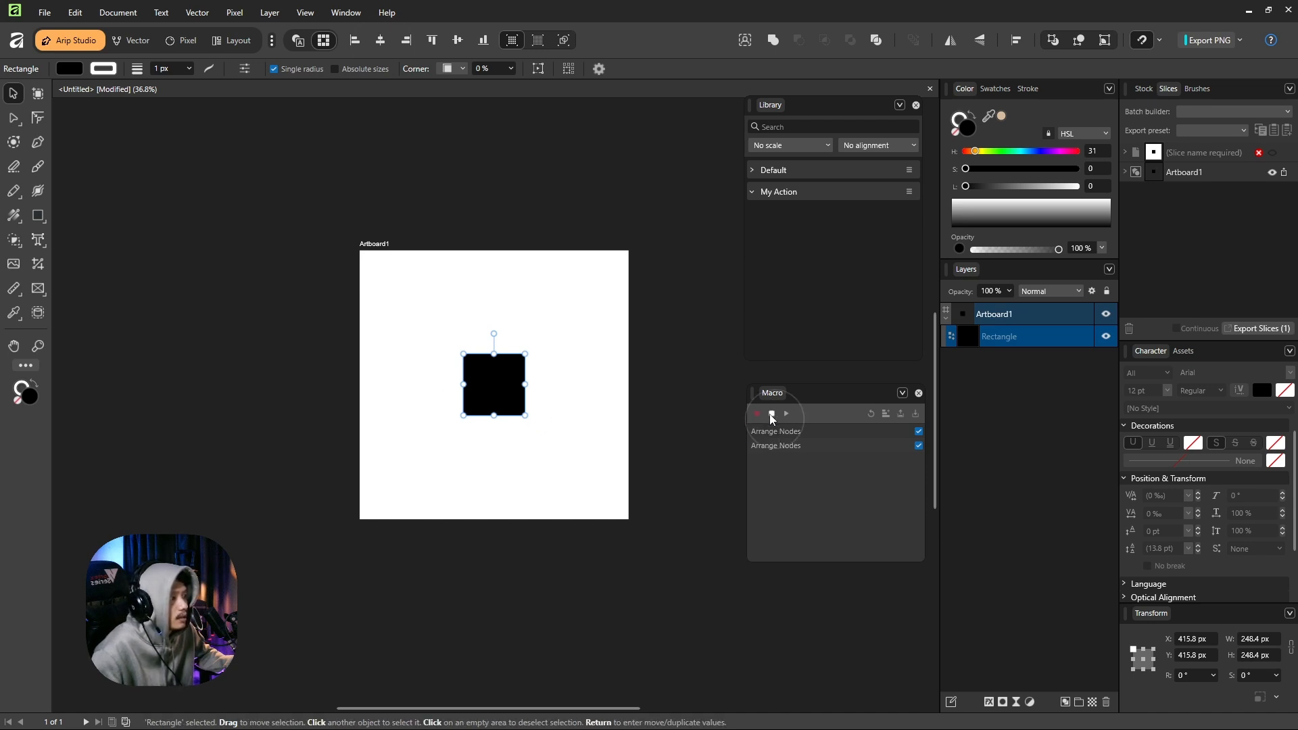
Move the square off-centre to about X 152 px and Y 234 px and play the recorded macro on it.
{"action": "key", "text": "h"}
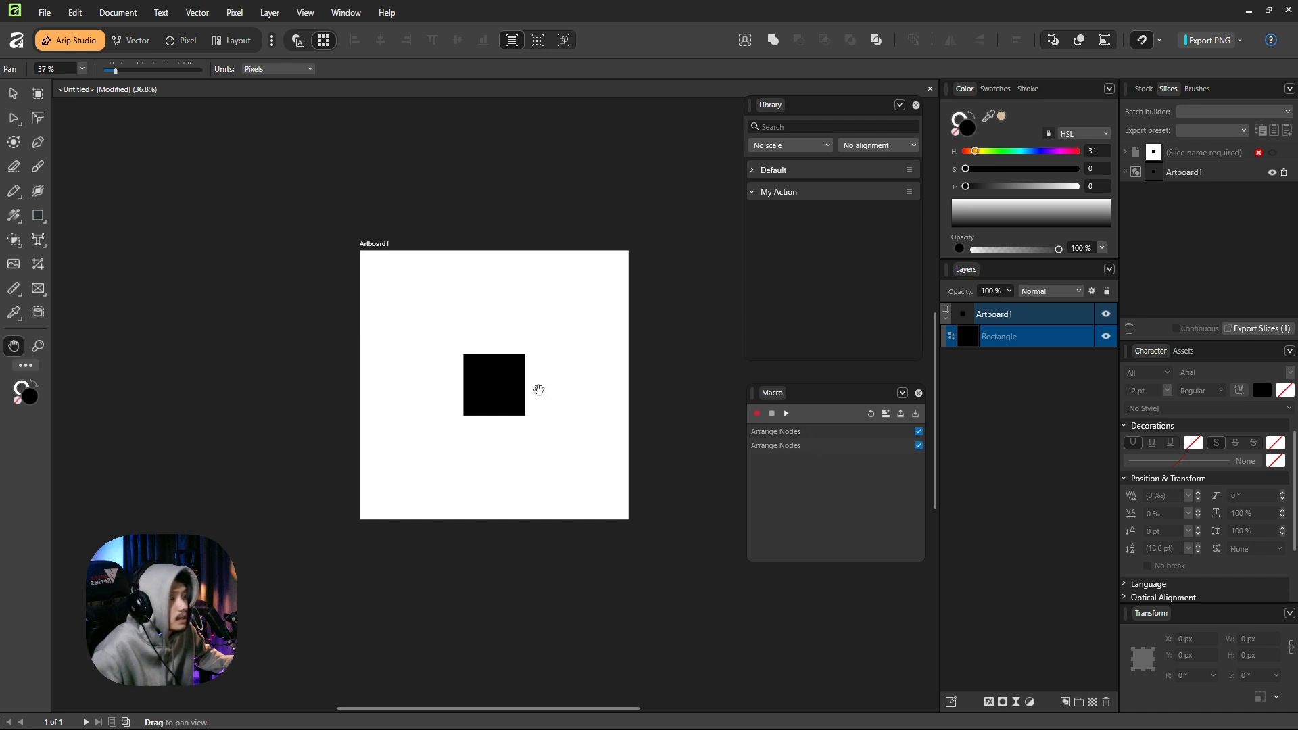
{"action": "left_click", "coordinate": [14, 94]}
{"action": "left_click", "coordinate": [87, 167]}
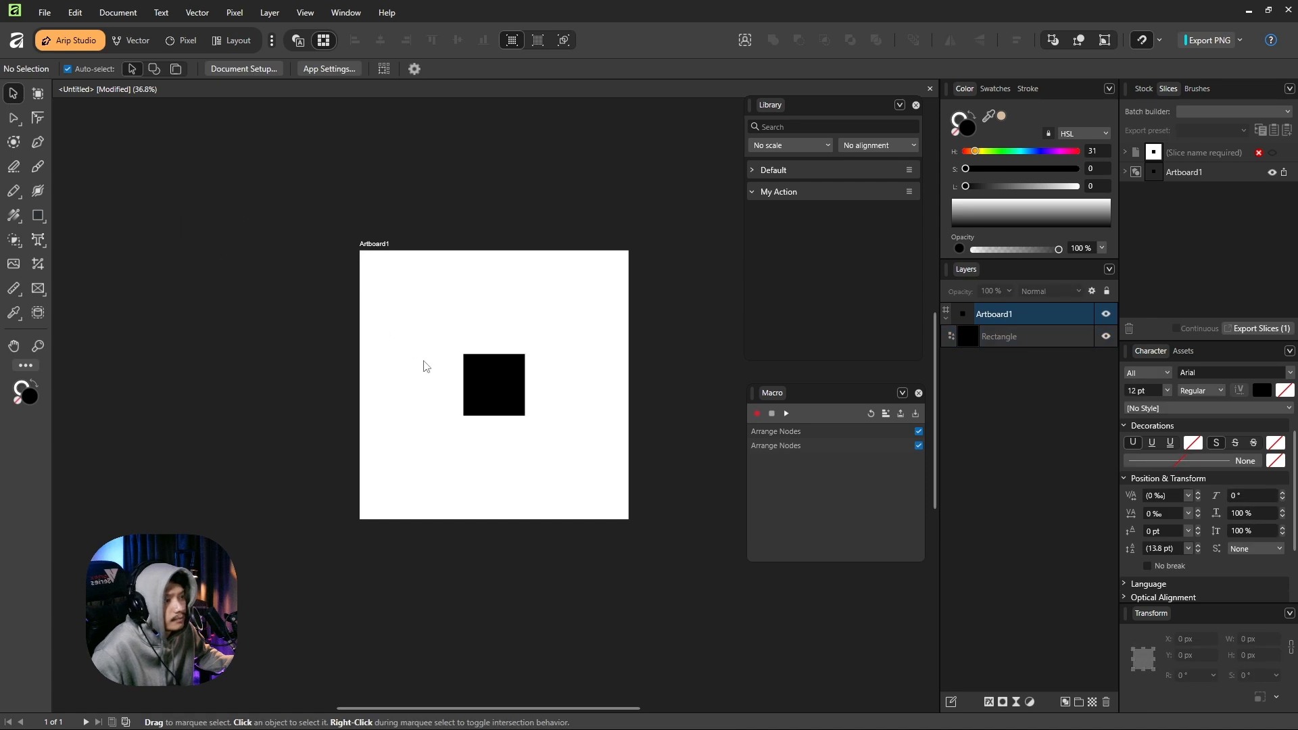
{"action": "left_click_drag", "start_coordinate": [500, 383], "coordinate": [434, 337]}
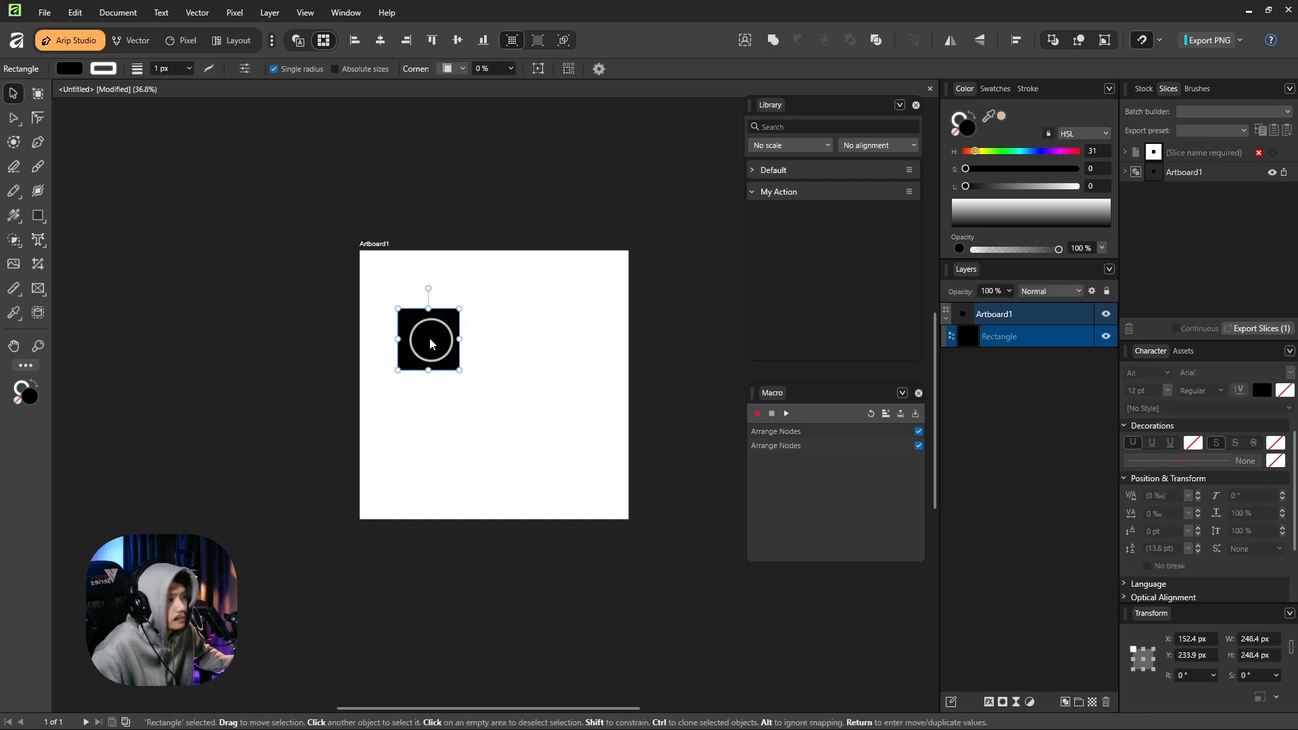
{"action": "left_click", "coordinate": [787, 412]}
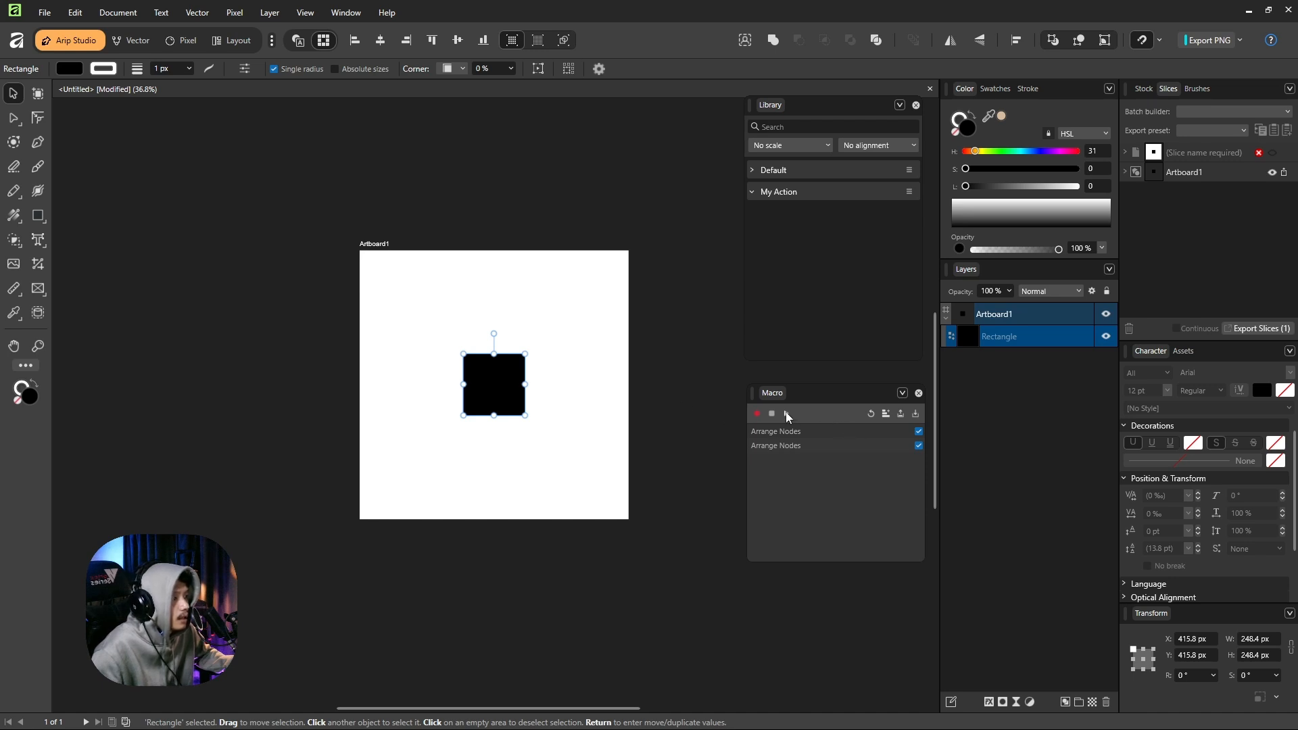
Save the macro to the library as "Align Center" in the My Action category, and clear the recorded steps.
{"action": "left_click", "coordinate": [886, 413]}
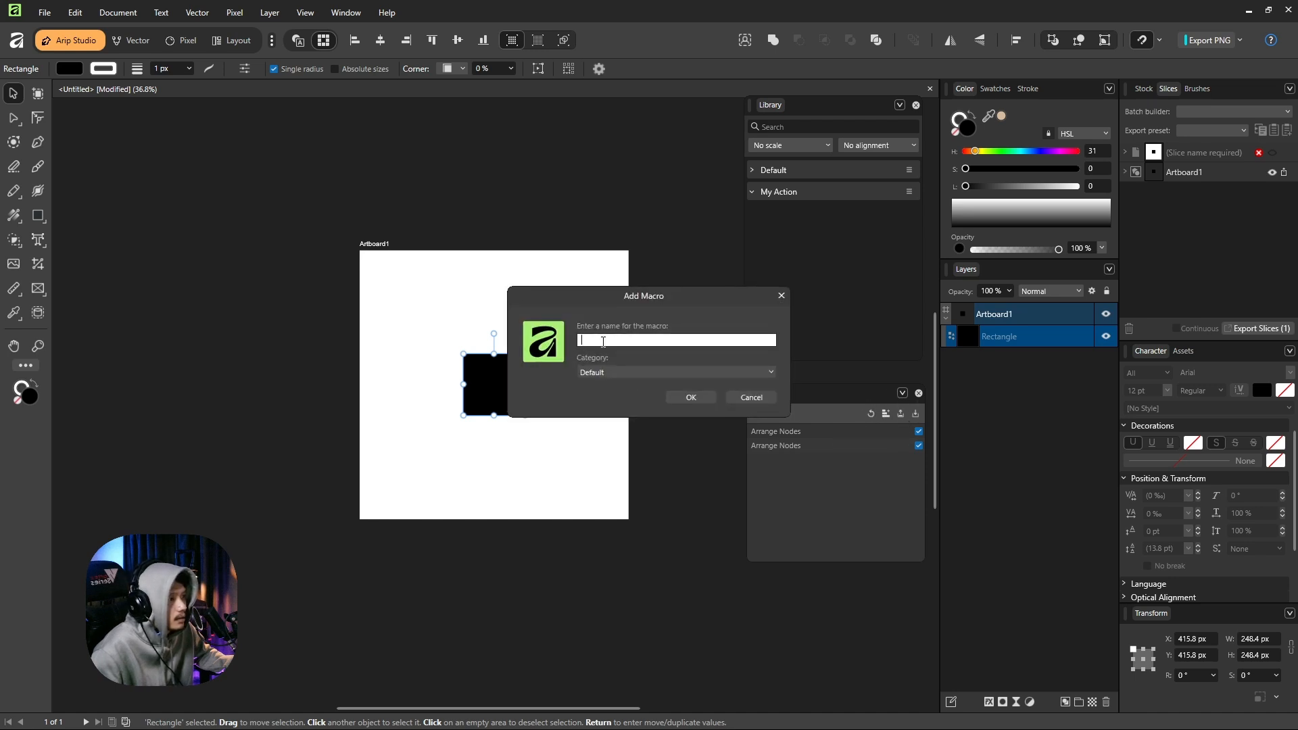
{"action": "type", "text": "Align"}
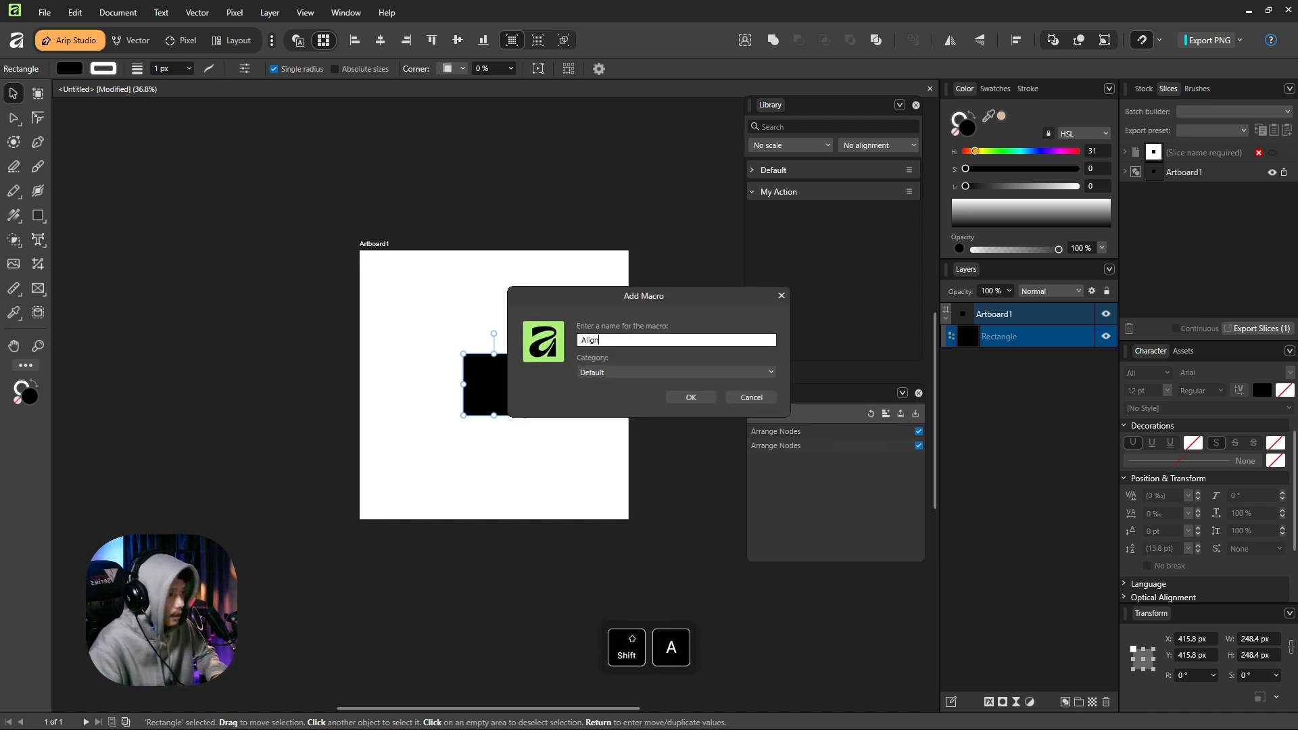
{"action": "type", "text": " Center"}
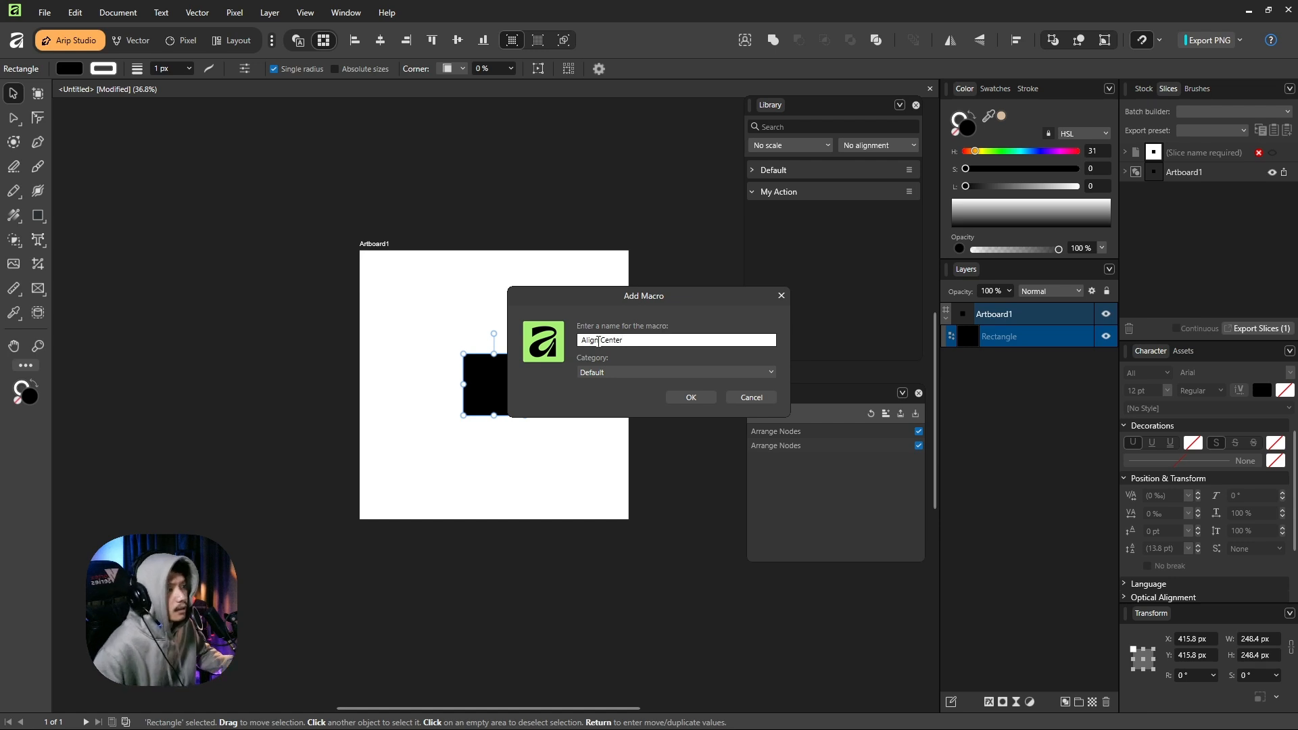
{"action": "left_click", "coordinate": [594, 371]}
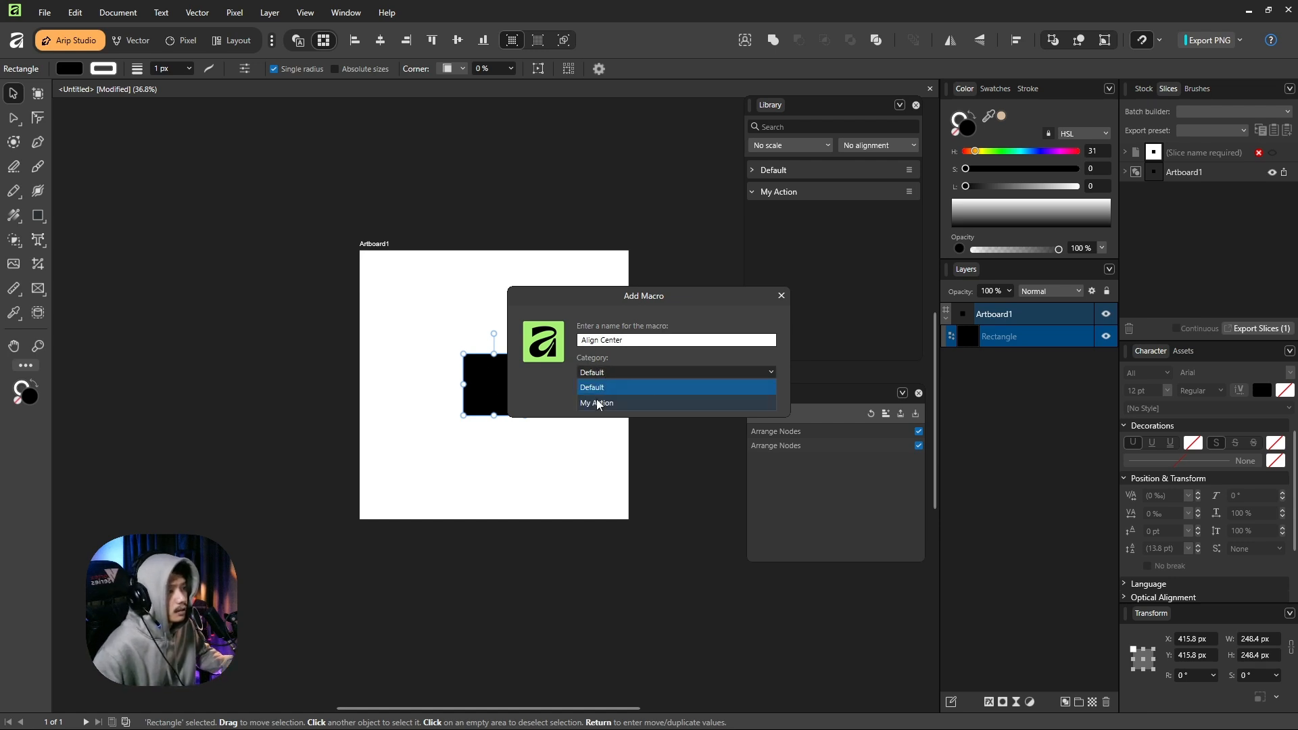
{"action": "left_click", "coordinate": [597, 403]}
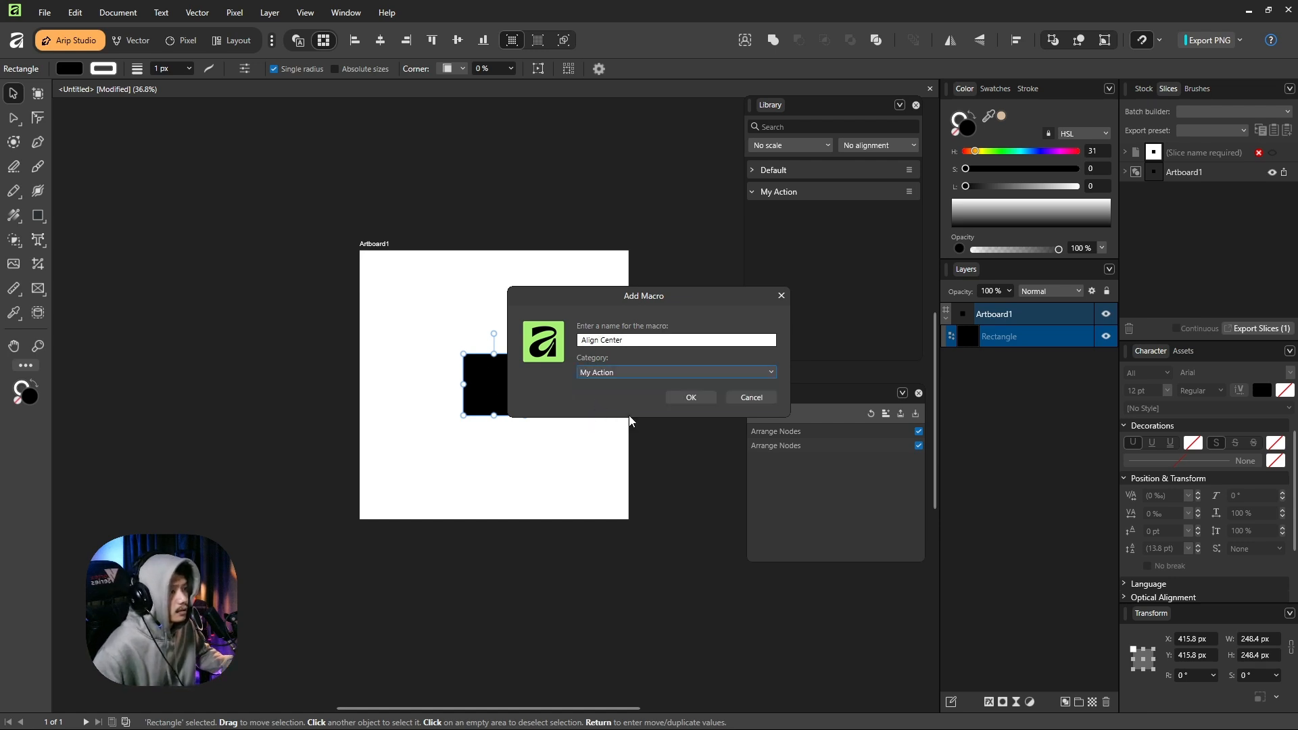
{"action": "left_click", "coordinate": [691, 397]}
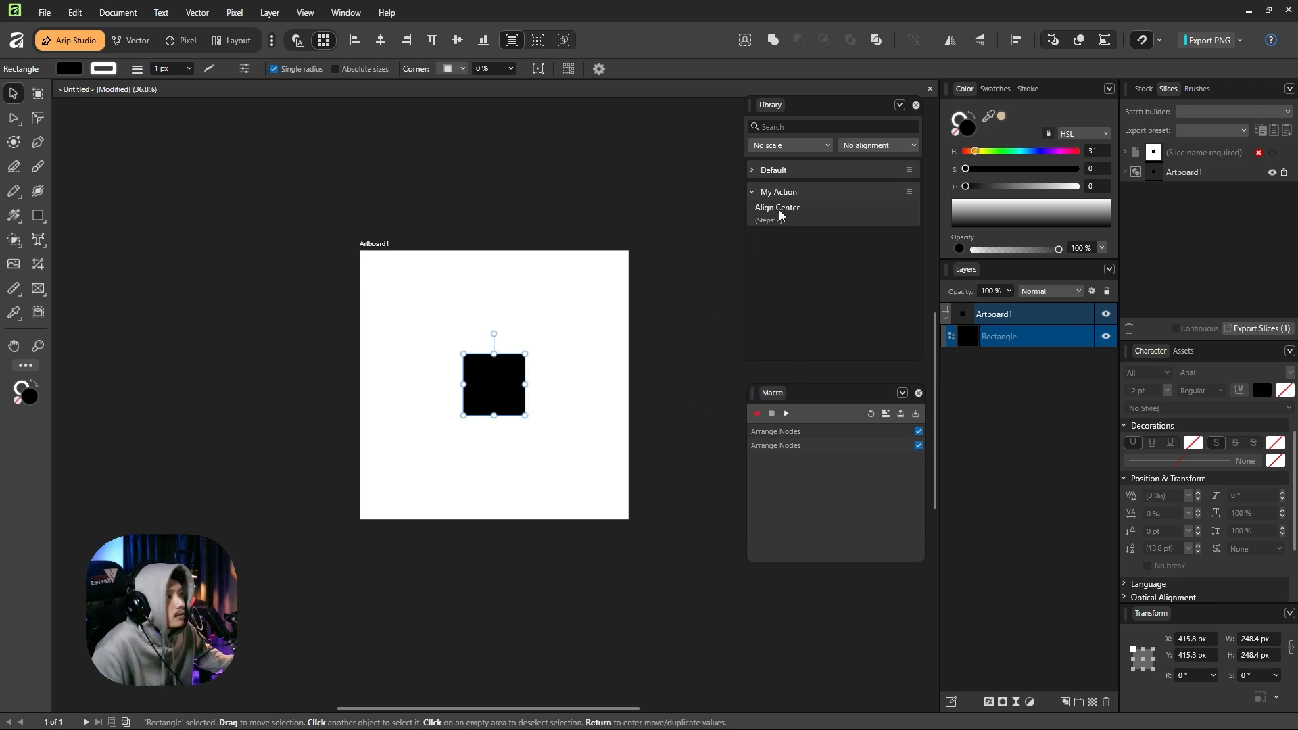
{"action": "left_click", "coordinate": [871, 412]}
{"action": "left_click", "coordinate": [650, 346]}
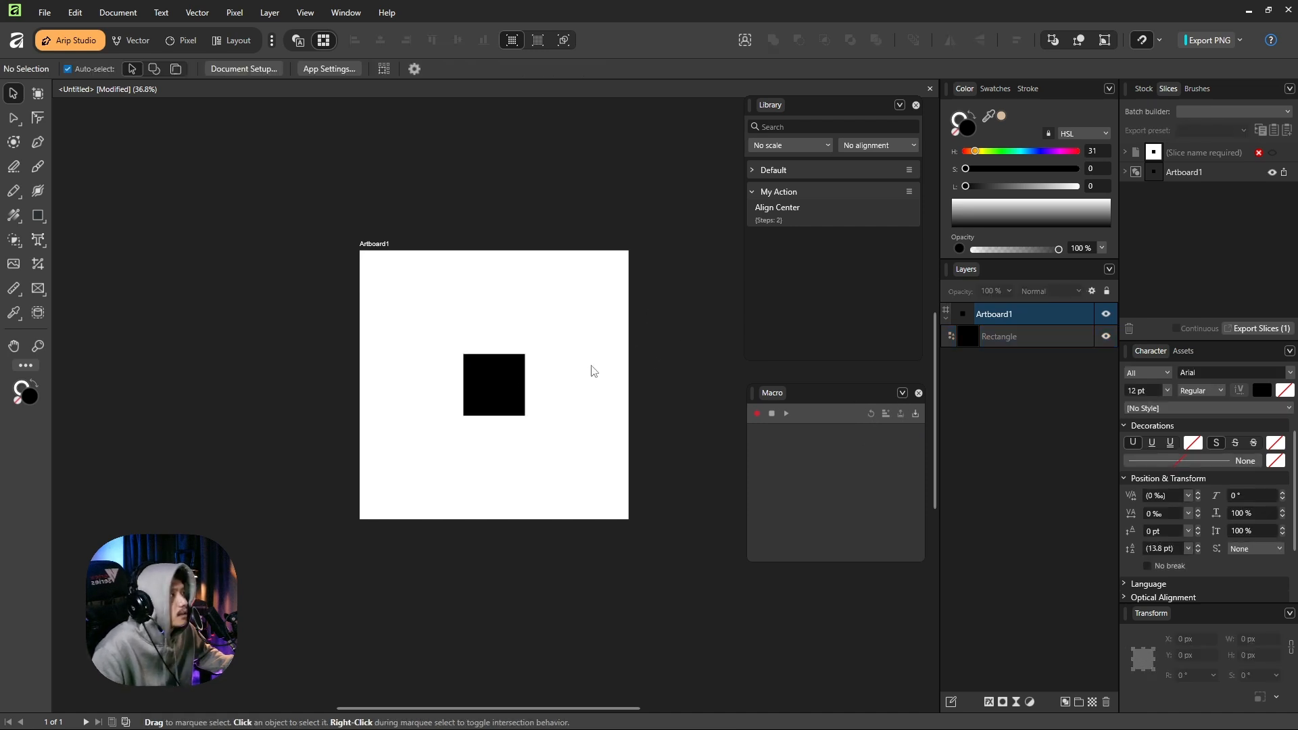
Place the Pexels stock portrait of the smiling long-haired woman over the artboard, using the search "woman", and select the photo.
{"action": "left_click", "coordinate": [1142, 88]}
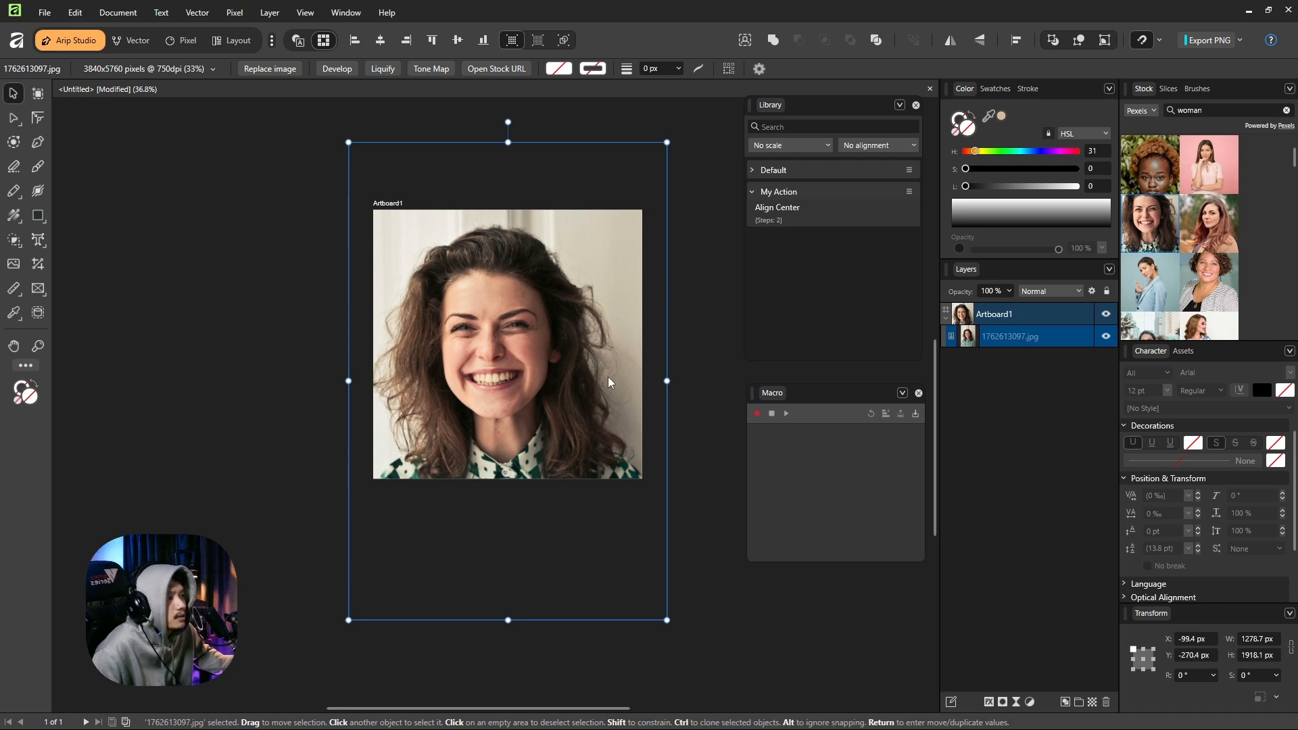
{"action": "left_click", "coordinate": [707, 329]}
{"action": "left_click", "coordinate": [544, 307]}
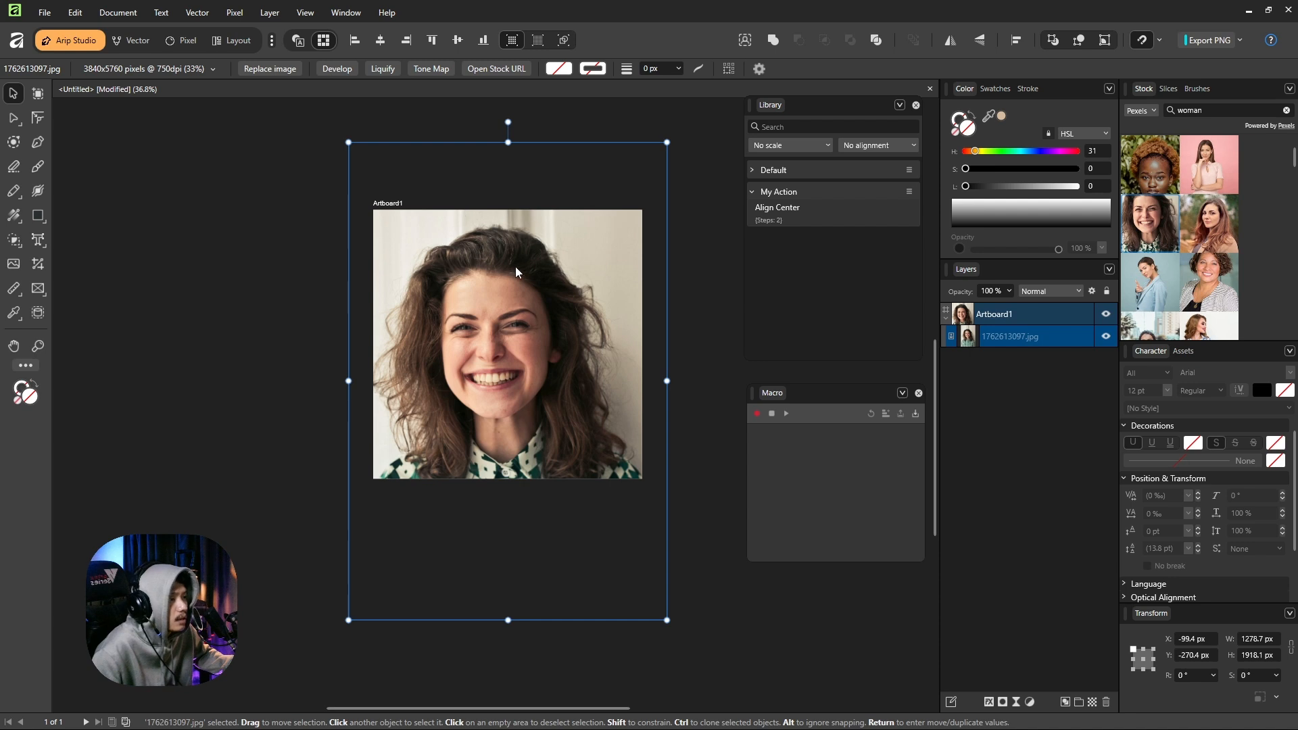
Record a macro that applies Rasterize & Trim to the placed portrait, and stop the recording.
{"action": "left_click", "coordinate": [756, 415]}
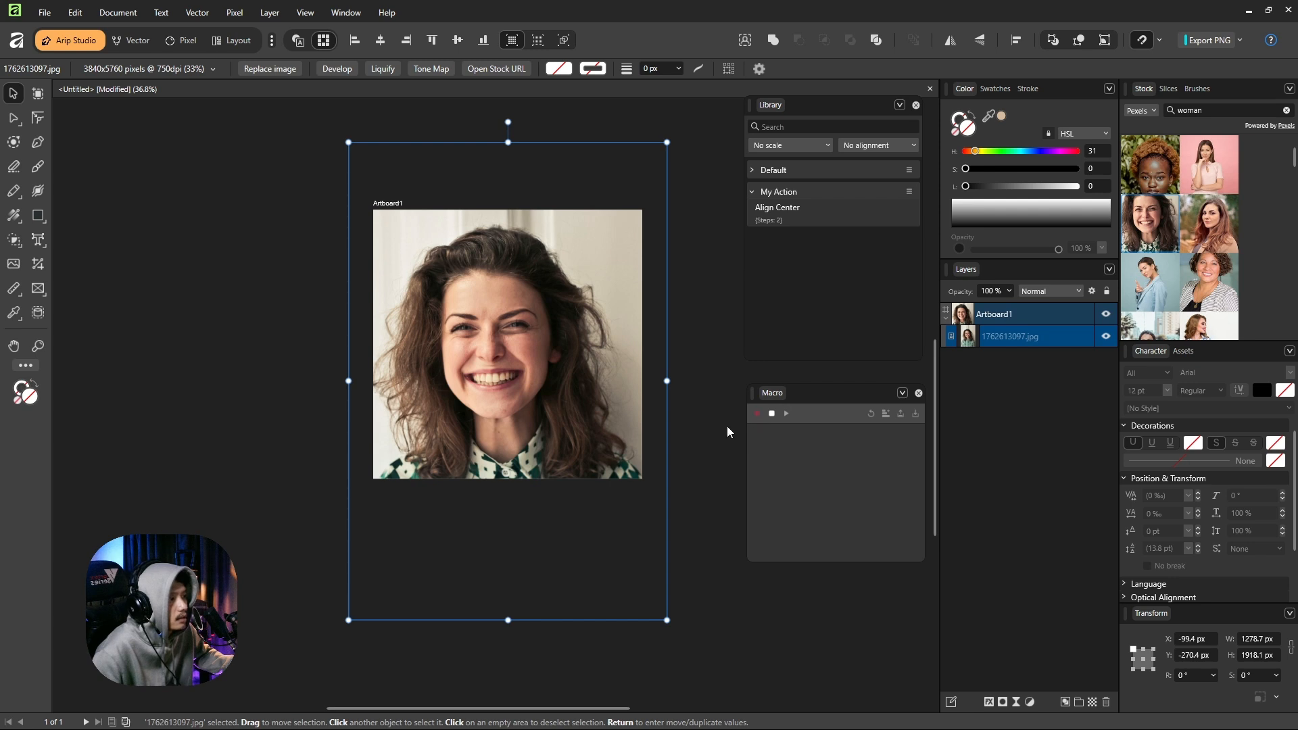
{"action": "left_click", "coordinate": [236, 15]}
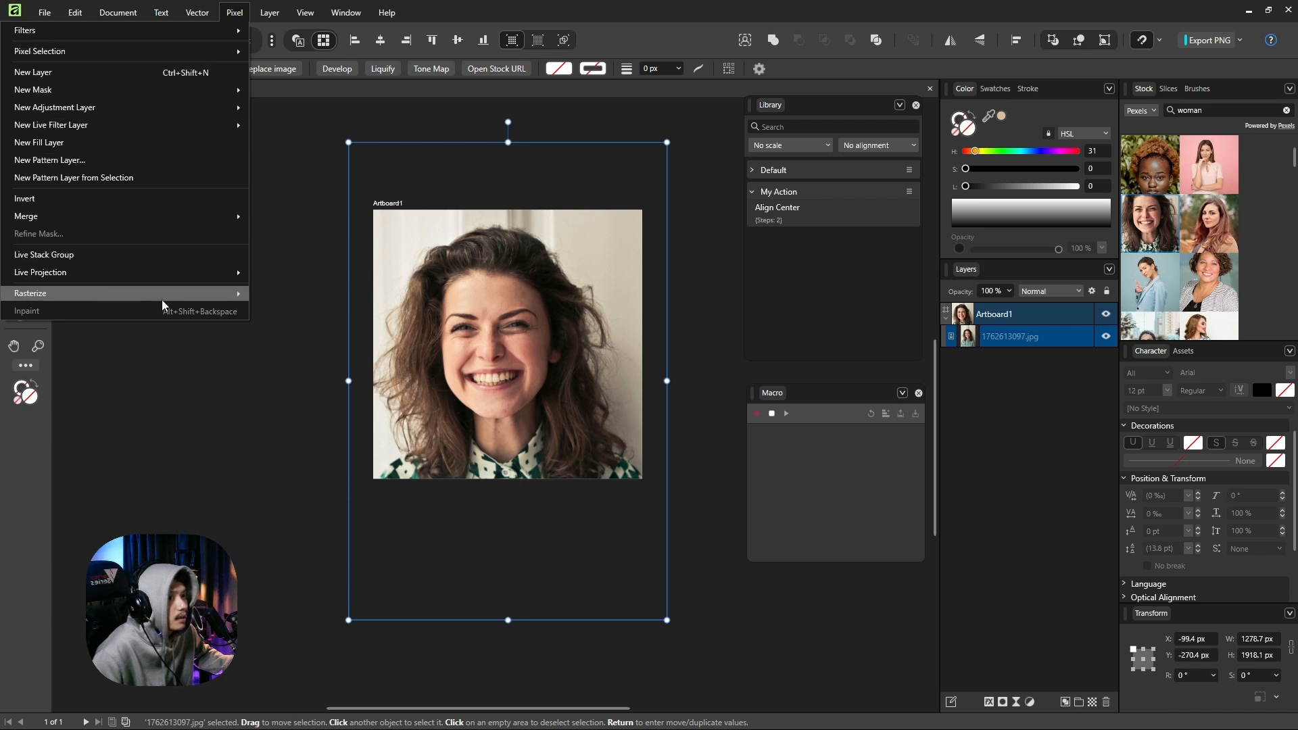
{"action": "mouse_move", "coordinate": [225, 295]}
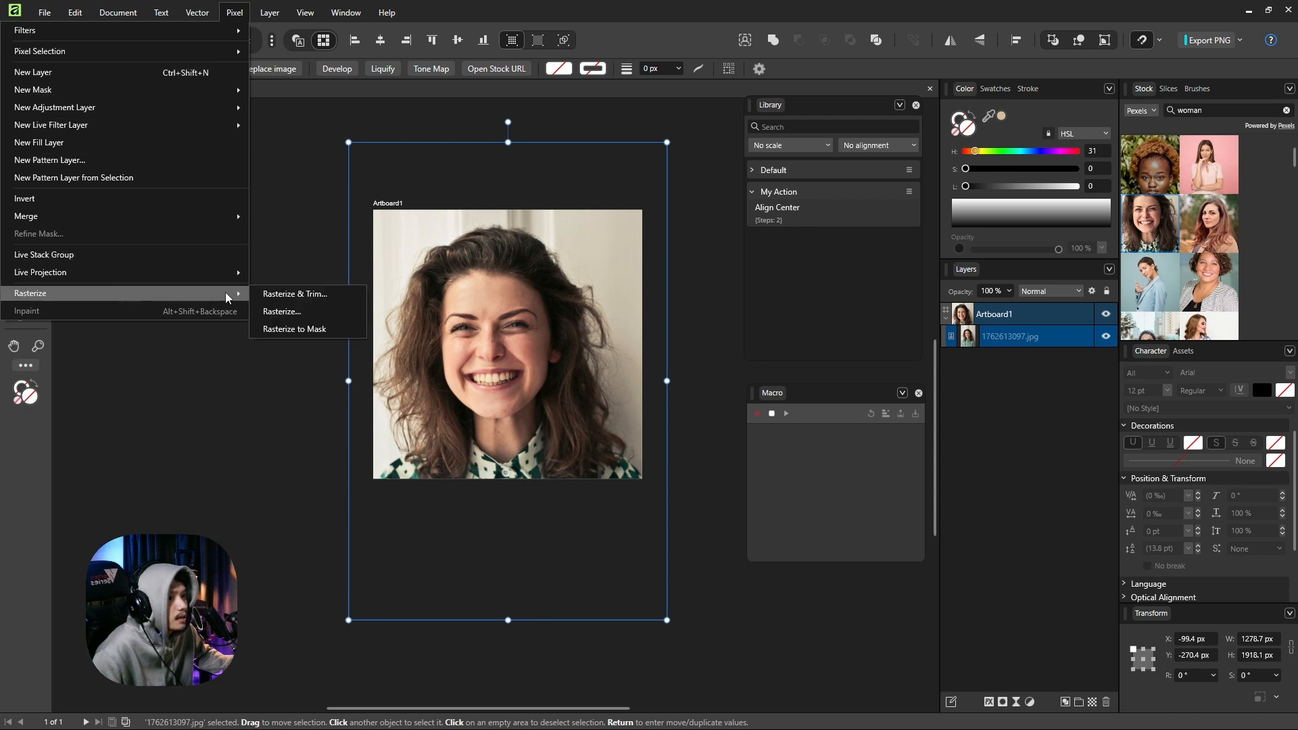
{"action": "left_click", "coordinate": [325, 293]}
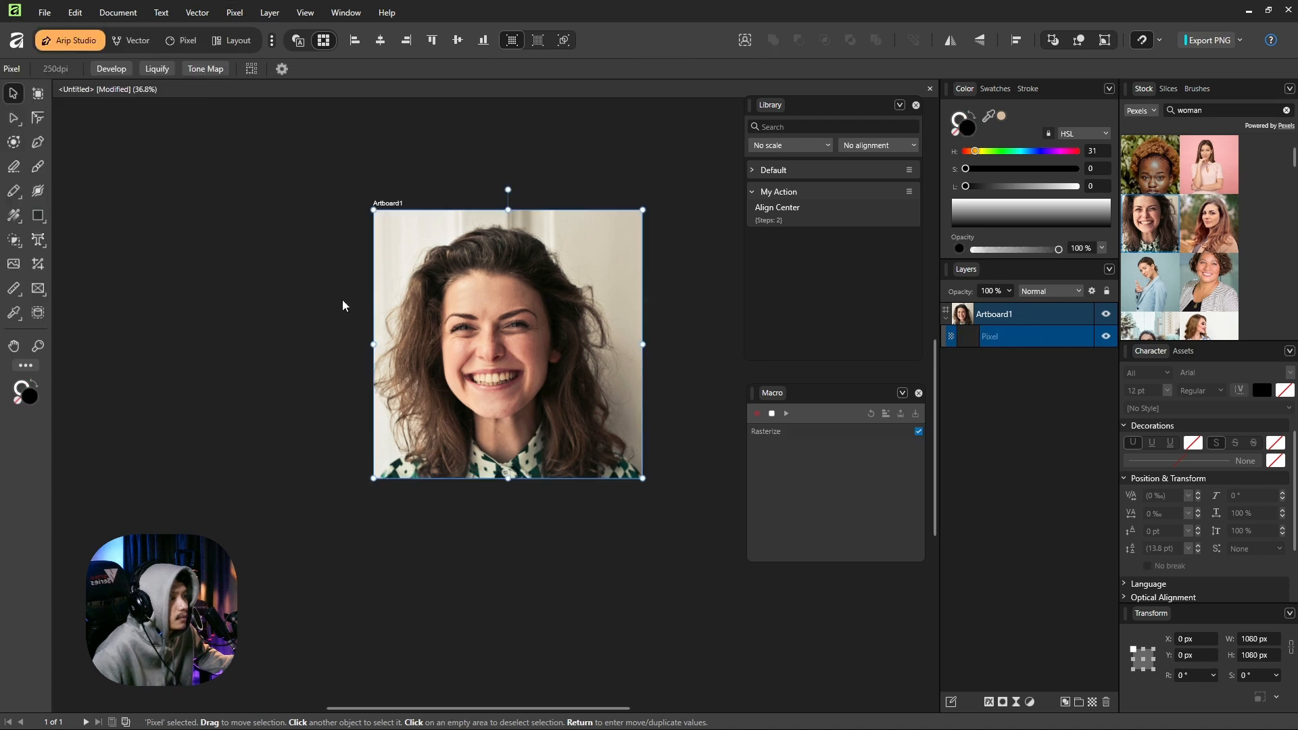
{"action": "left_click", "coordinate": [771, 413]}
{"action": "key", "text": "h"}
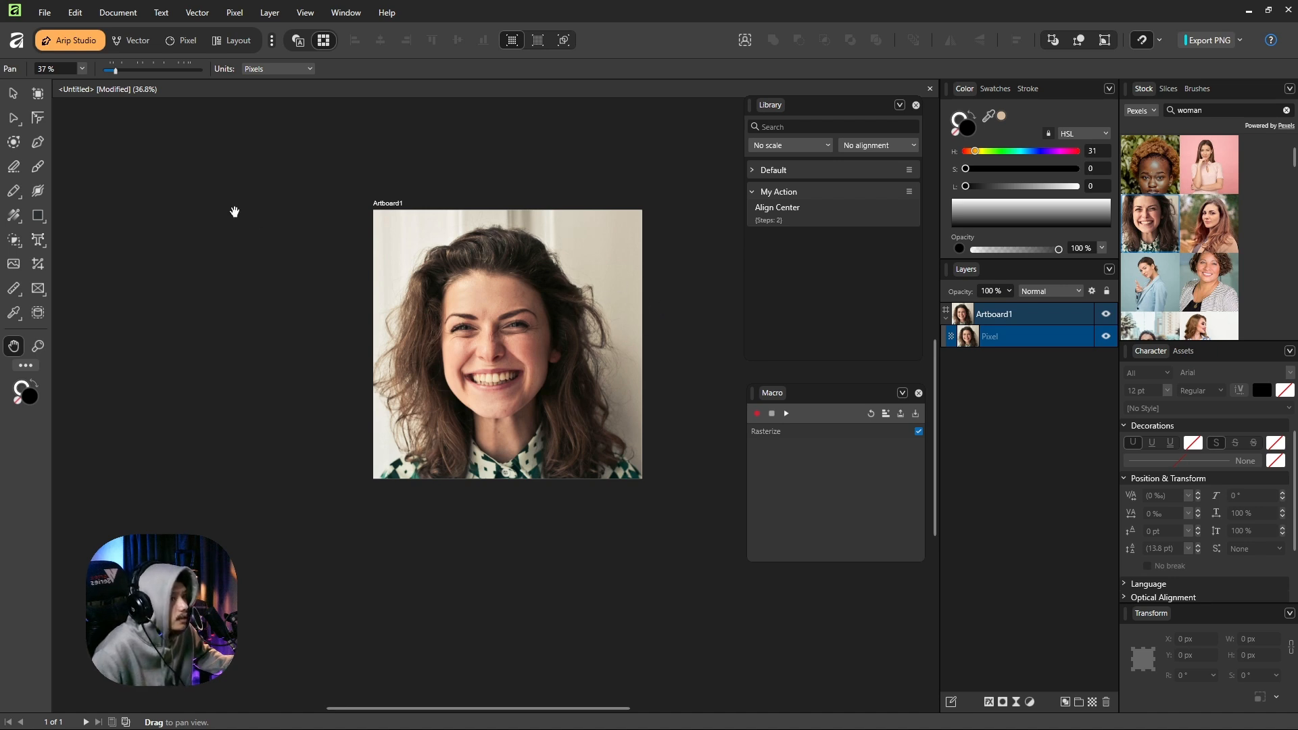
Delete the trimmed portrait and place the Pexels stock photo of the long red-haired woman over the artboard.
{"action": "left_click", "coordinate": [20, 95]}
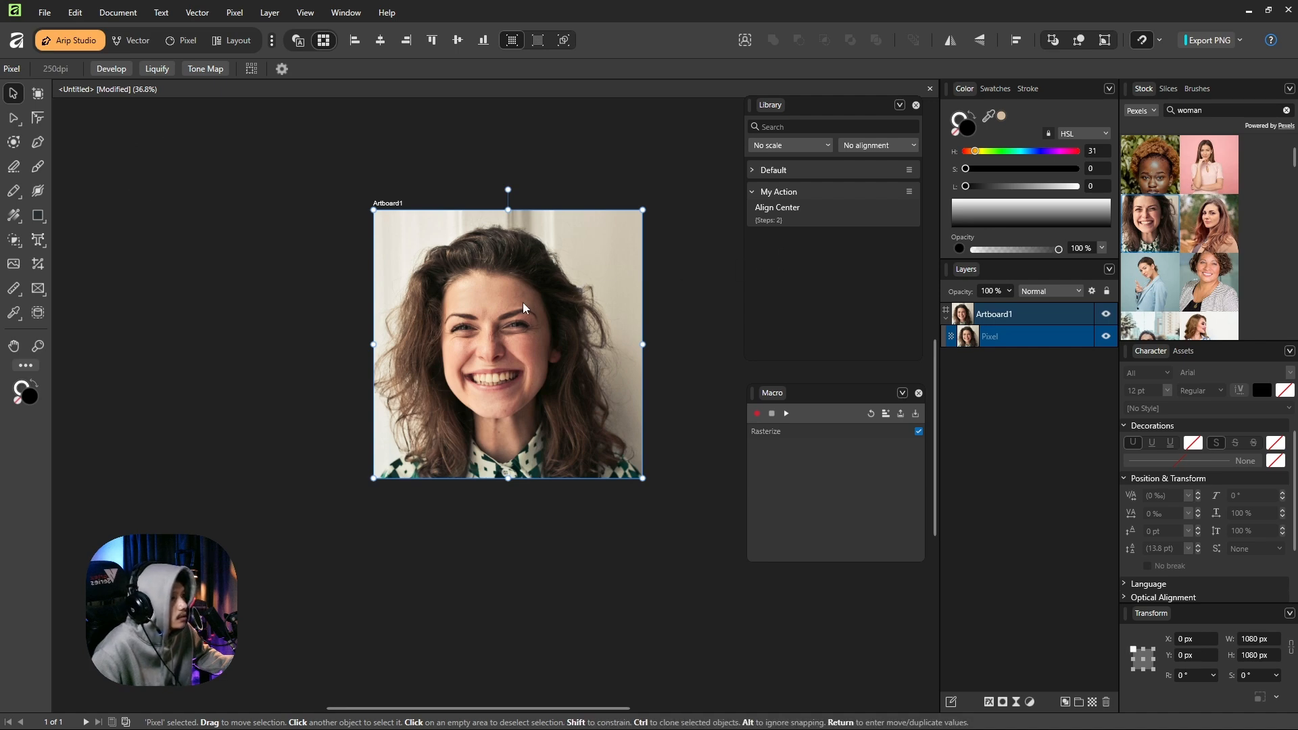
{"action": "key", "text": "Delete"}
{"action": "left_click_drag", "start_coordinate": [1208, 223], "coordinate": [448, 319]}
{"action": "scroll", "coordinate": [557, 401], "scroll_direction": "down", "scroll_amount": 5}
{"action": "scroll", "coordinate": [586, 374], "scroll_direction": "up", "scroll_amount": 3}
{"action": "left_click_drag", "start_coordinate": [531, 367], "coordinate": [509, 375]}
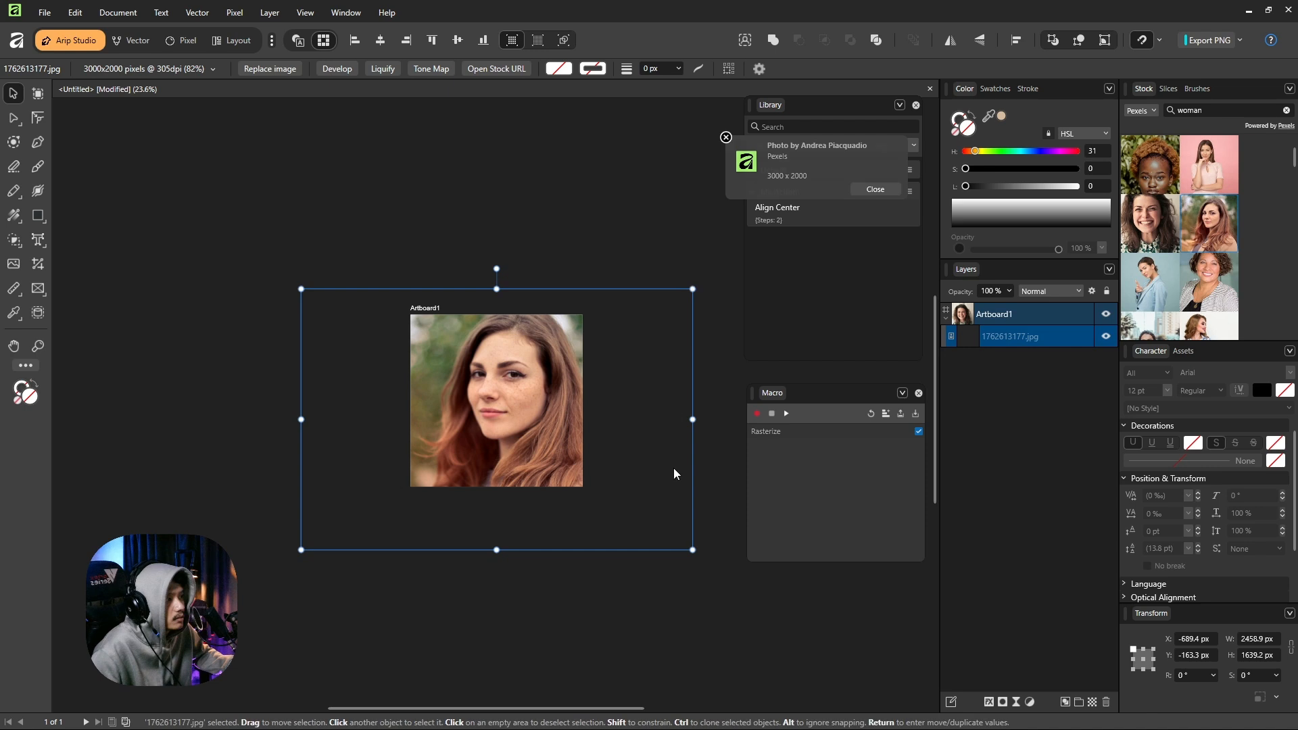
Scale the photo to about 2198 × 1466 px around the artboard and play the recorded rasterize macro on it.
{"action": "left_click_drag", "start_coordinate": [692, 548], "coordinate": [651, 520]}
{"action": "left_click_drag", "start_coordinate": [483, 413], "coordinate": [489, 431]}
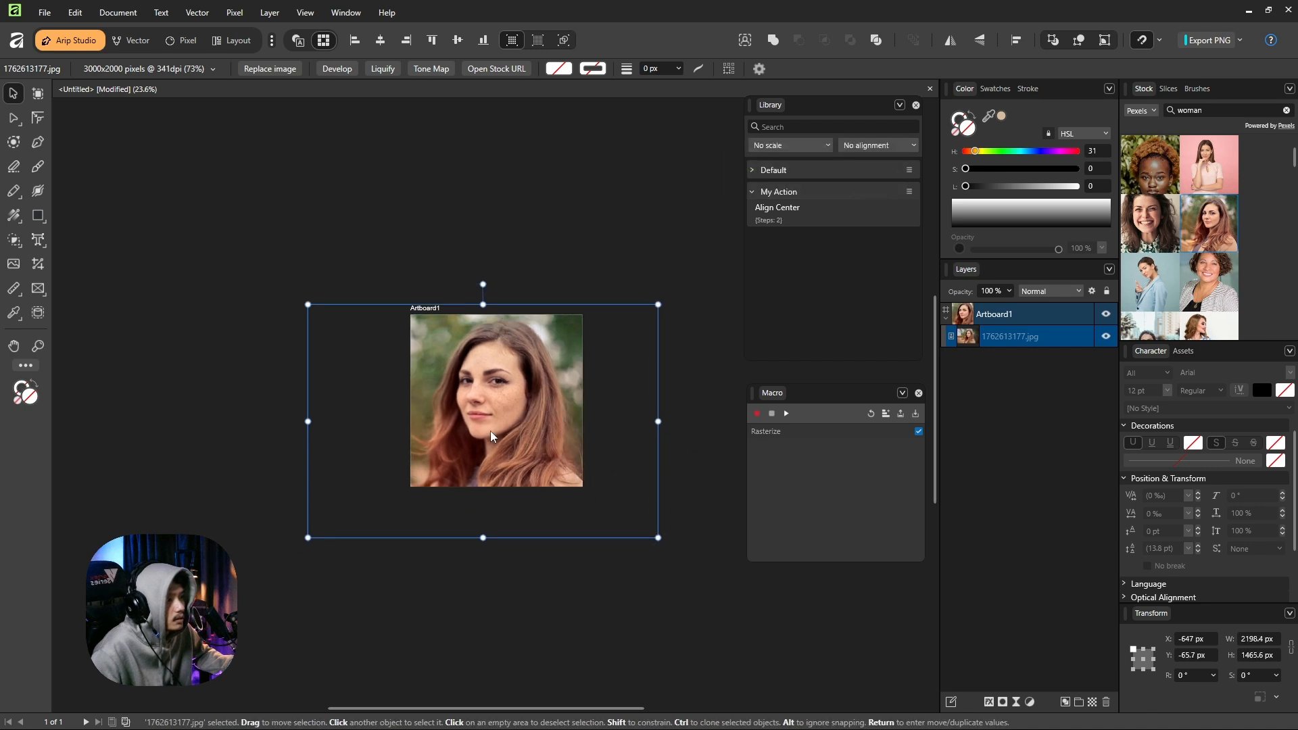
{"action": "left_click", "coordinate": [785, 415]}
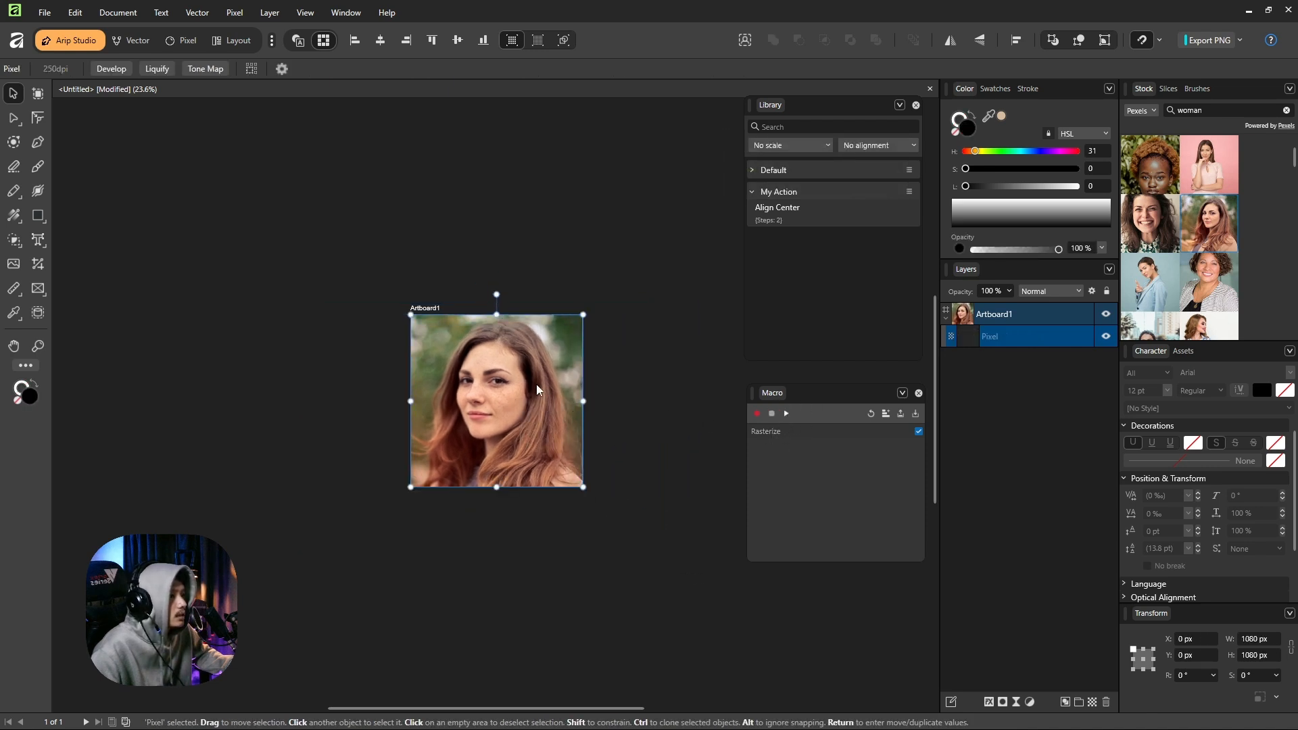
Save the macro to the library as "Trim" in the My Action category, and clear the recorded steps.
{"action": "left_click", "coordinate": [885, 414]}
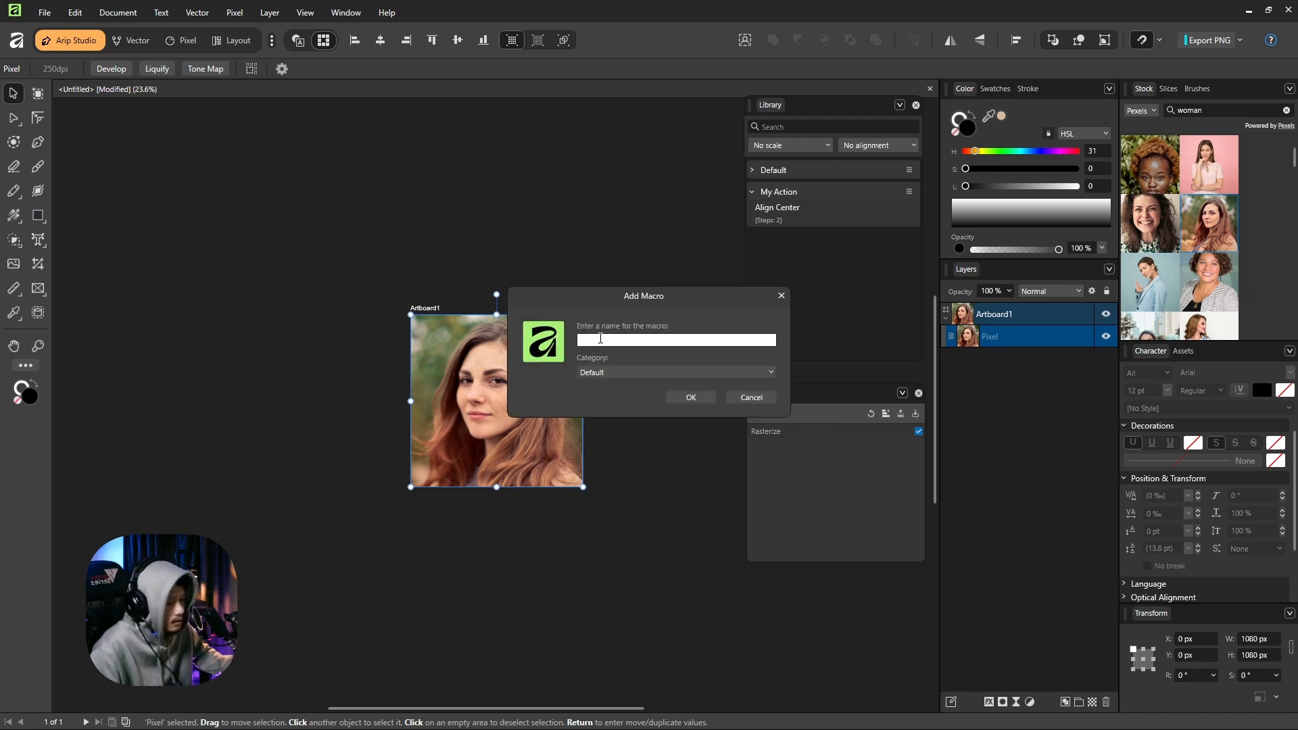
{"action": "type", "text": "Trim"}
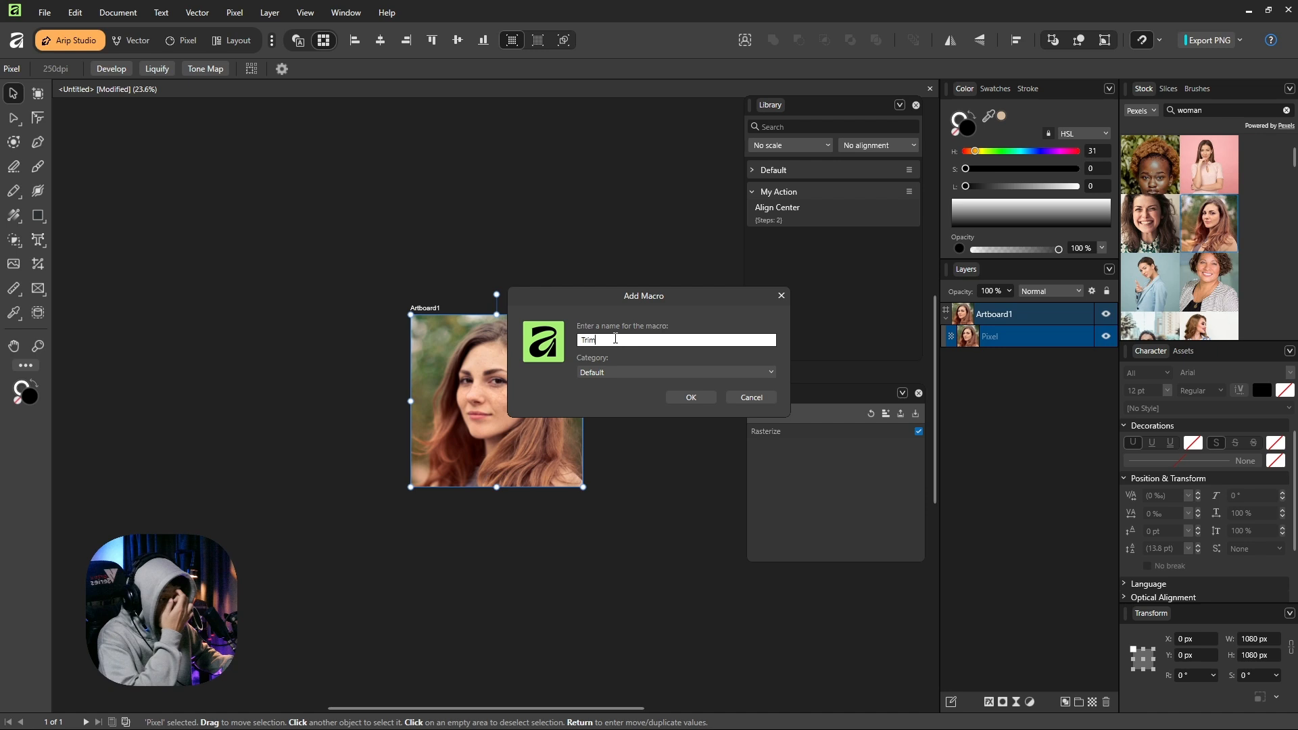
{"action": "left_click", "coordinate": [610, 375]}
{"action": "left_click", "coordinate": [594, 403]}
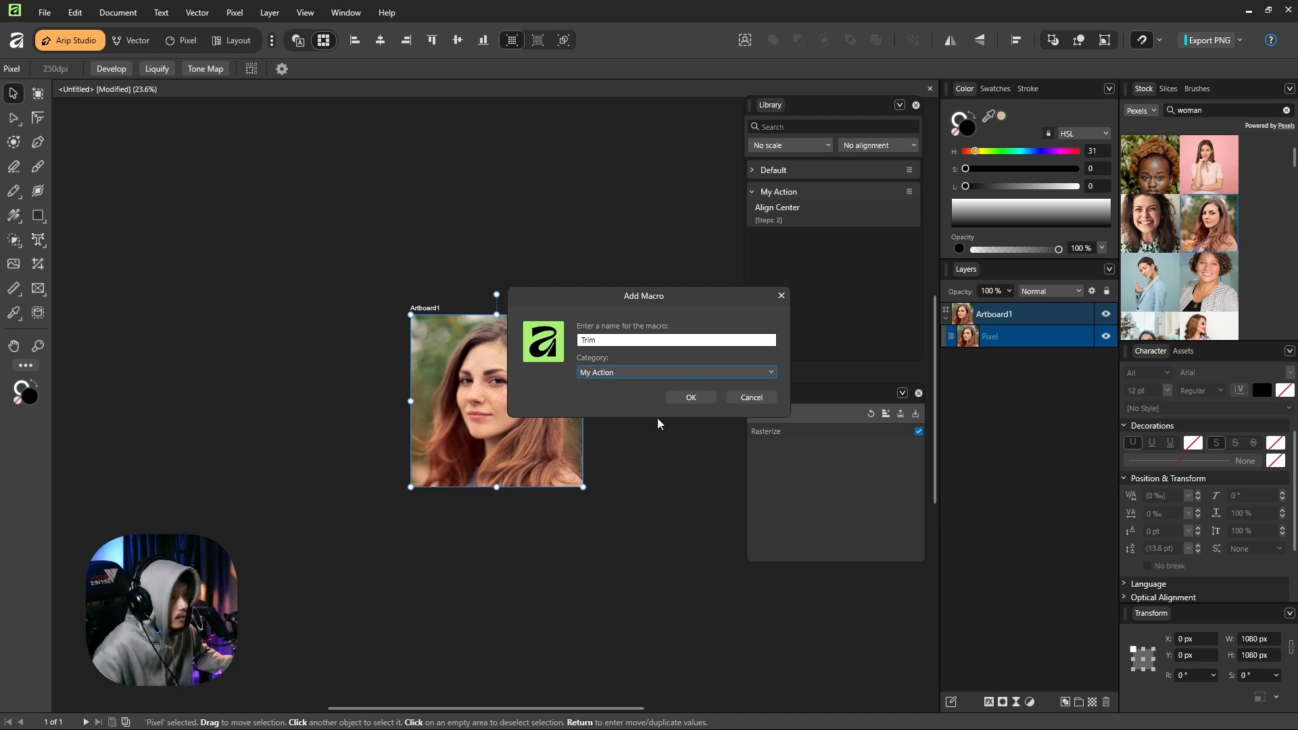
{"action": "left_click", "coordinate": [690, 397]}
{"action": "left_click", "coordinate": [609, 339]}
{"action": "scroll", "coordinate": [533, 384], "scroll_direction": "up", "scroll_amount": 2}
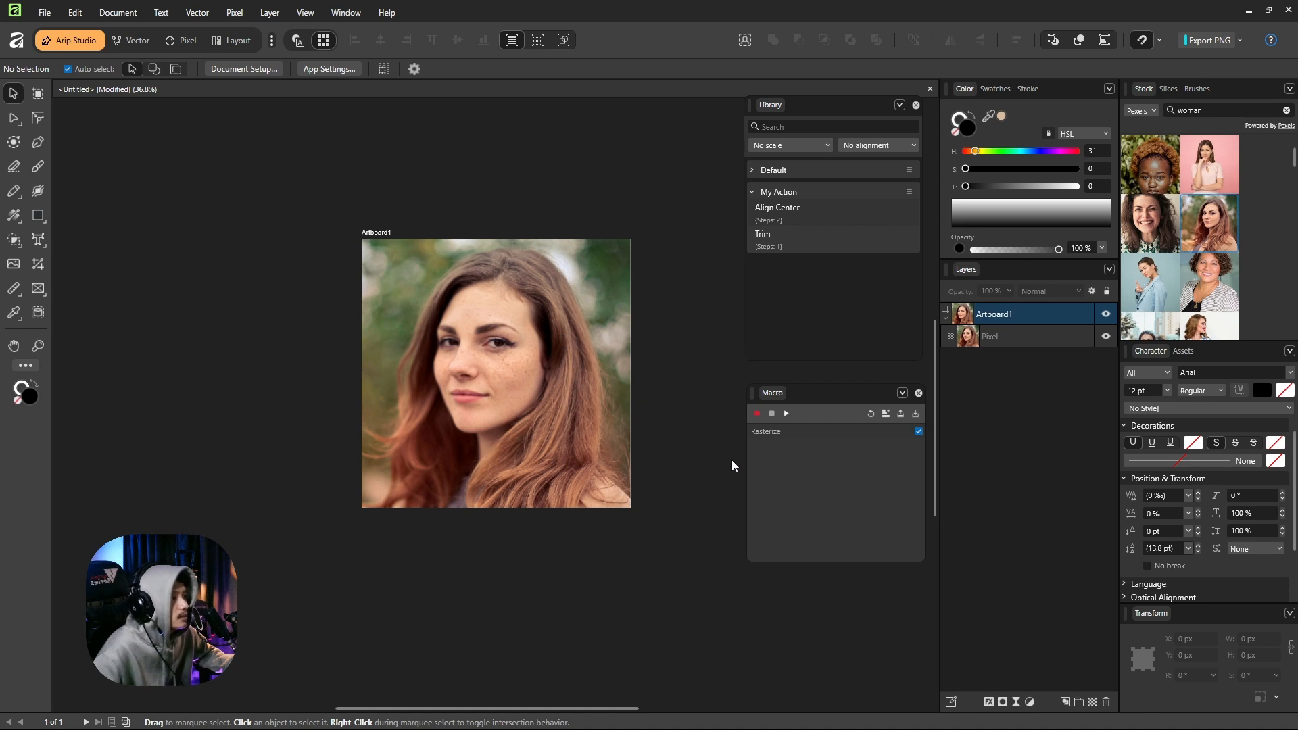
{"action": "left_click", "coordinate": [871, 414]}
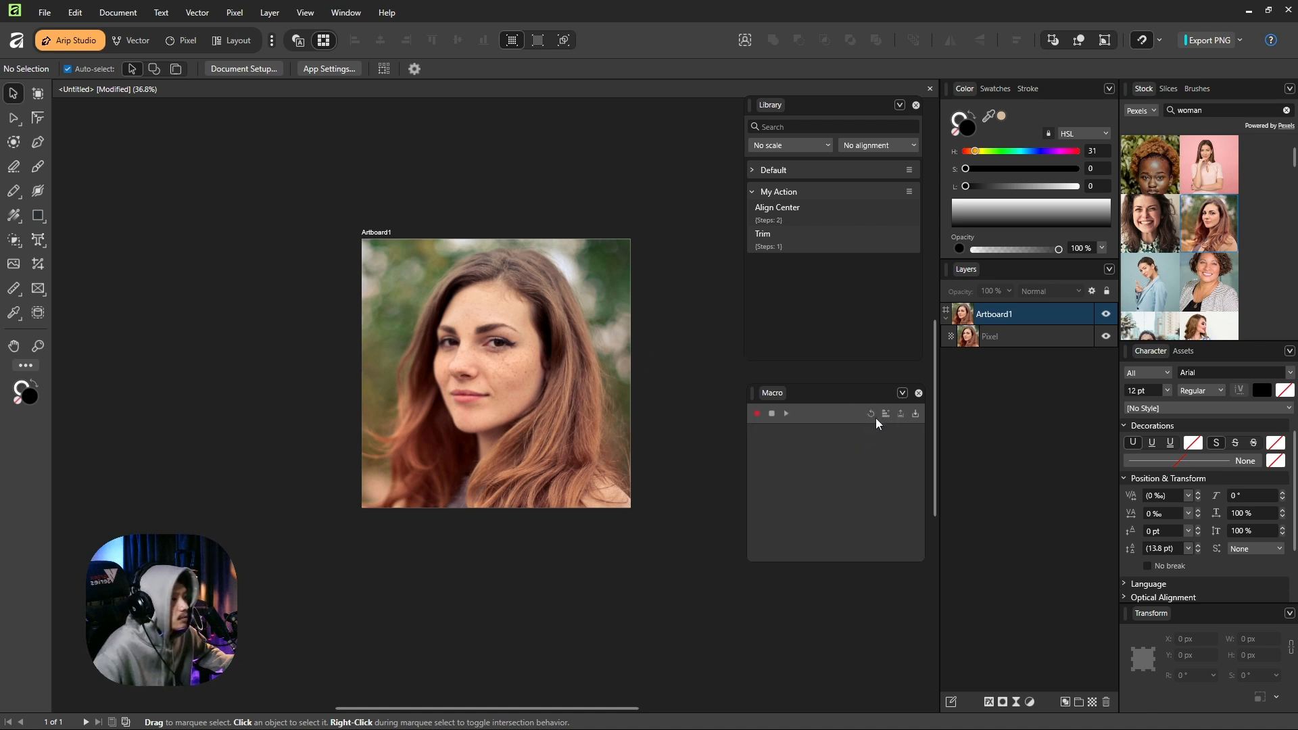
Start recording a new macro with the trimmed photo selected and add a Black and White adjustment to it.
{"action": "left_click", "coordinate": [506, 287]}
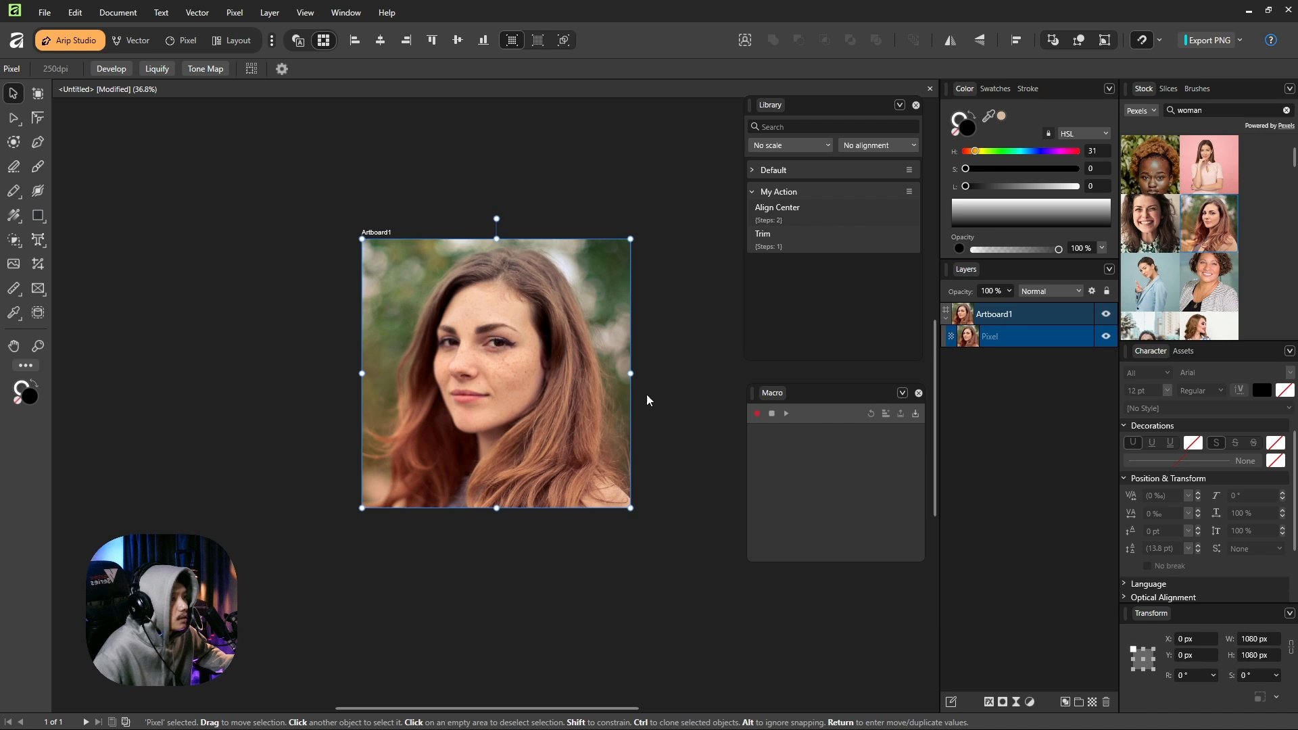
{"action": "left_click", "coordinate": [756, 413]}
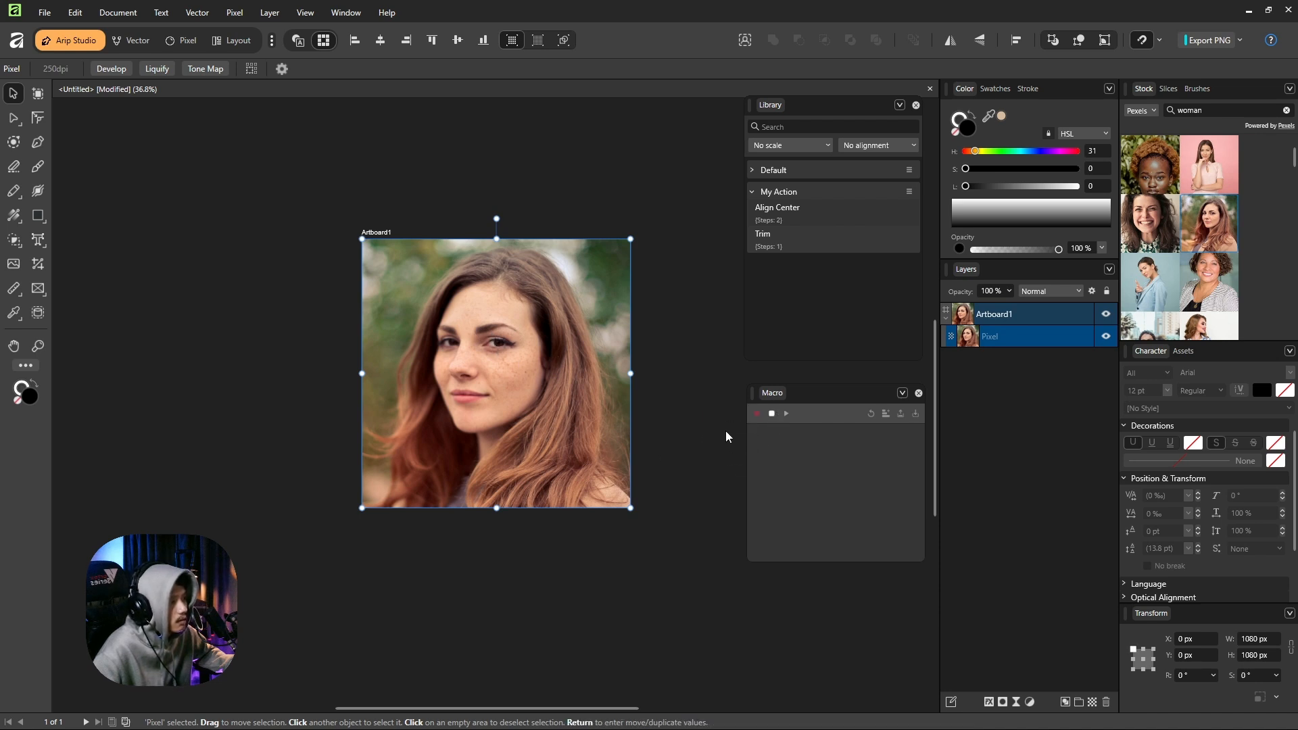
{"action": "left_click", "coordinate": [1029, 702]}
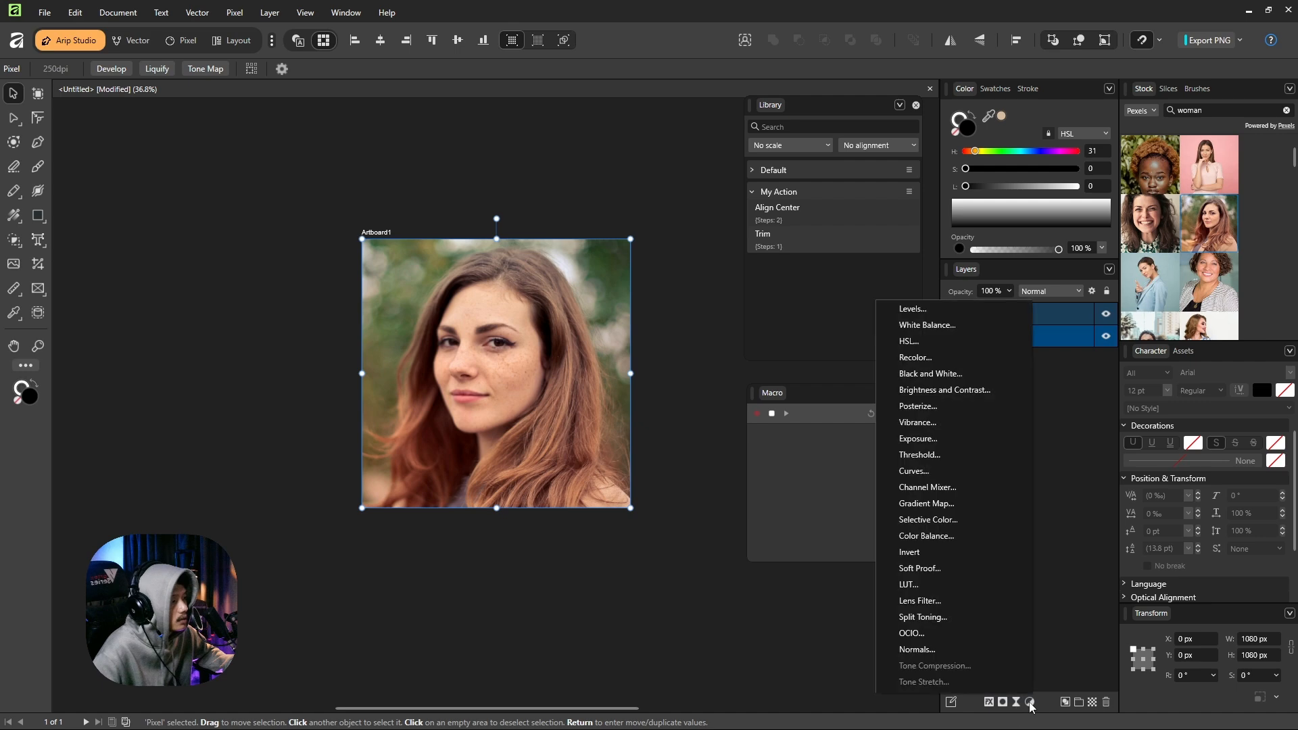
{"action": "left_click", "coordinate": [940, 374]}
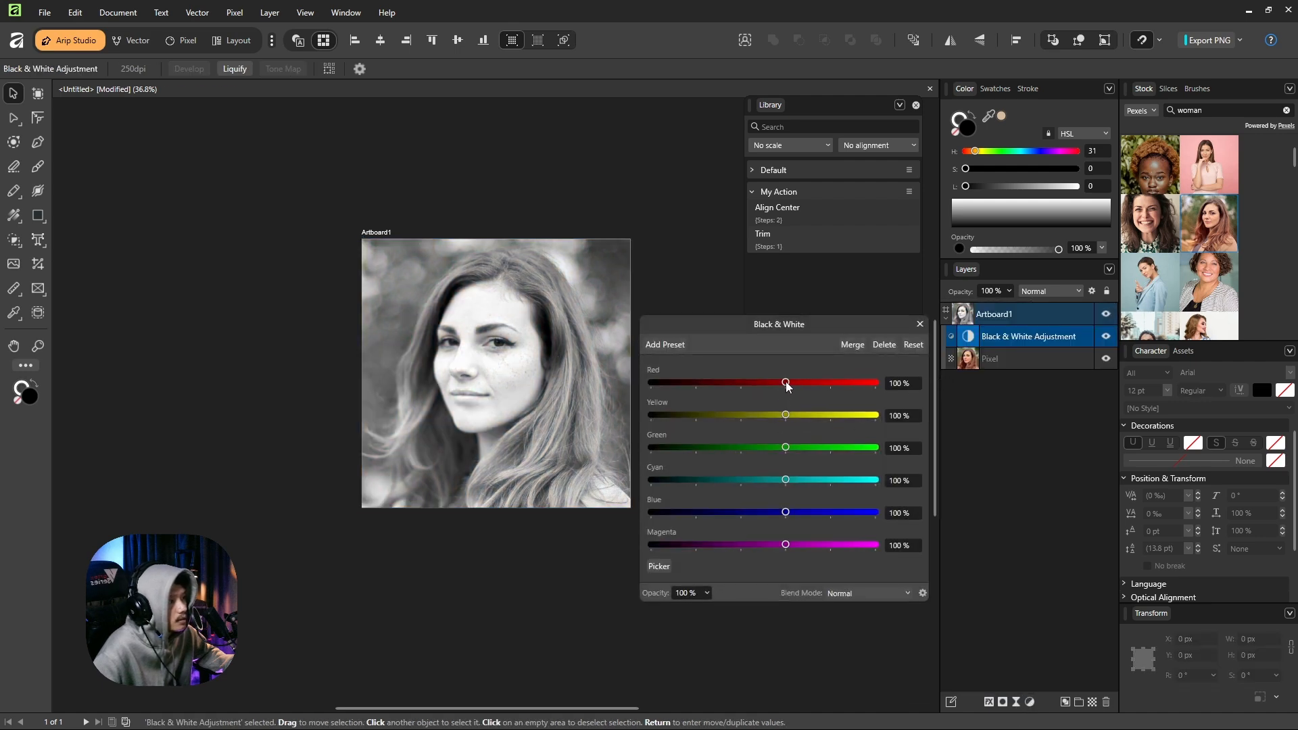
Set the adjustment to Red 71%, Yellow 38%, Green 44%, Cyan 77% and Blue 134%, merge it into the photo, and stop the recording.
{"action": "left_click_drag", "start_coordinate": [784, 383], "coordinate": [777, 386]}
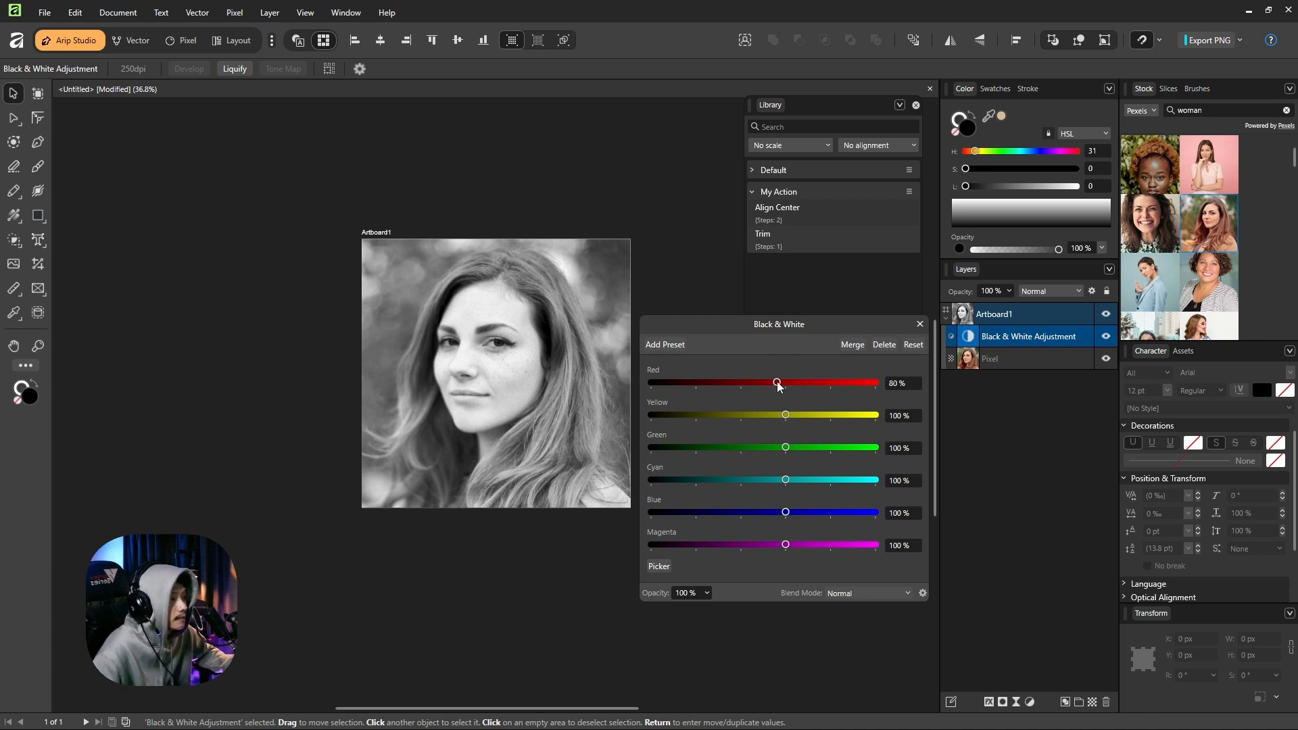
{"action": "left_click_drag", "start_coordinate": [778, 385], "coordinate": [775, 481]}
{"action": "left_click_drag", "start_coordinate": [785, 512], "coordinate": [801, 514]}
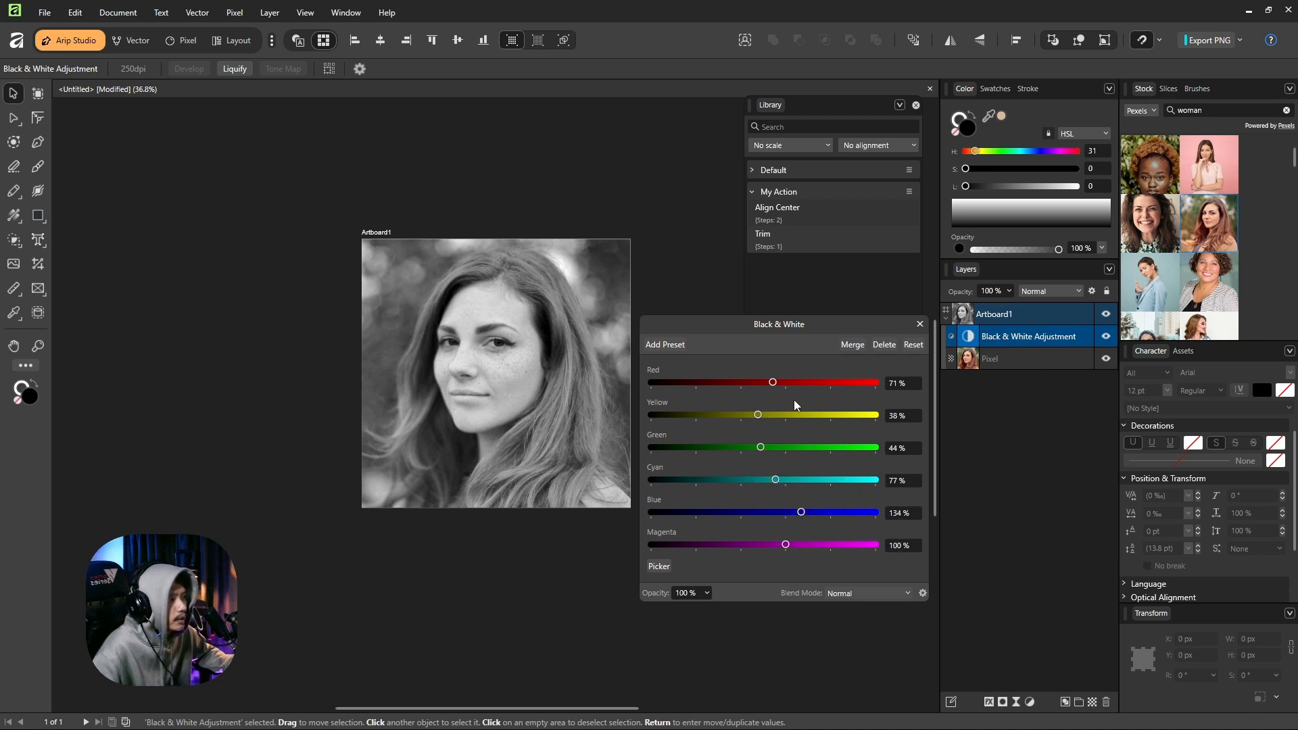
{"action": "left_click", "coordinate": [853, 346]}
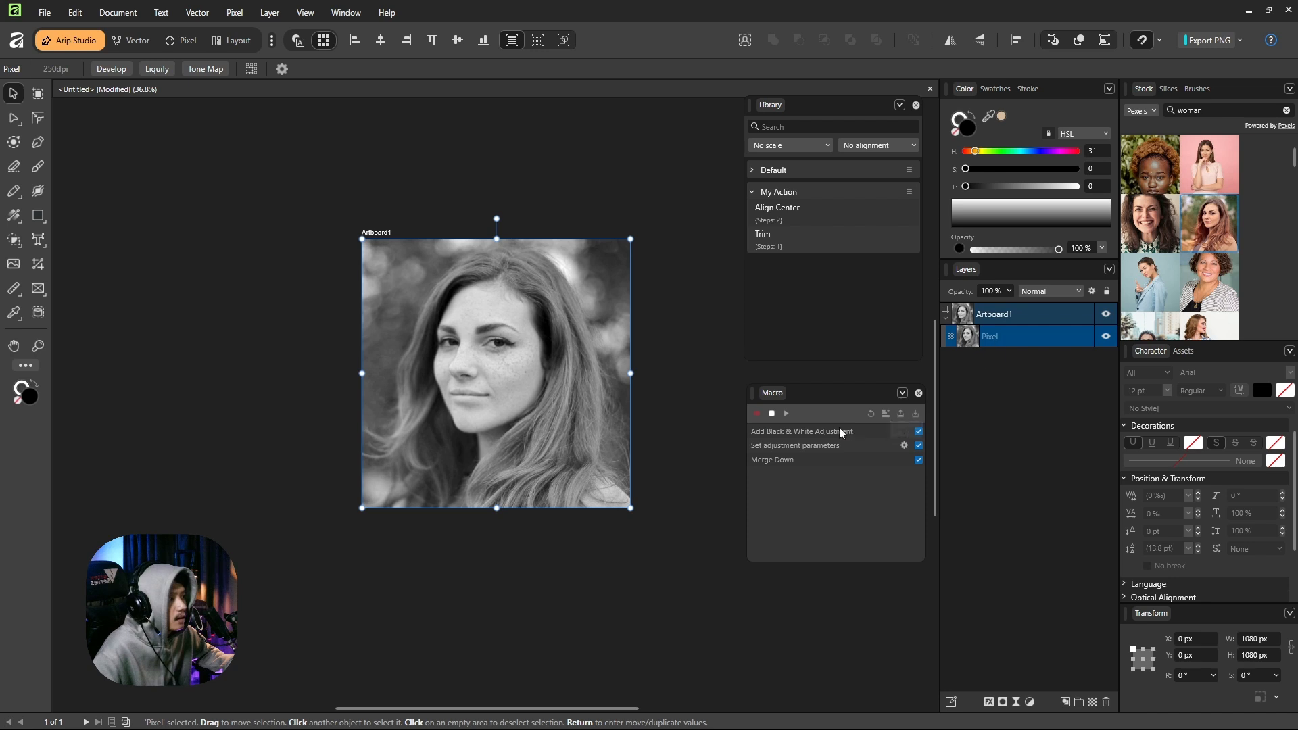
{"action": "left_click", "coordinate": [772, 414]}
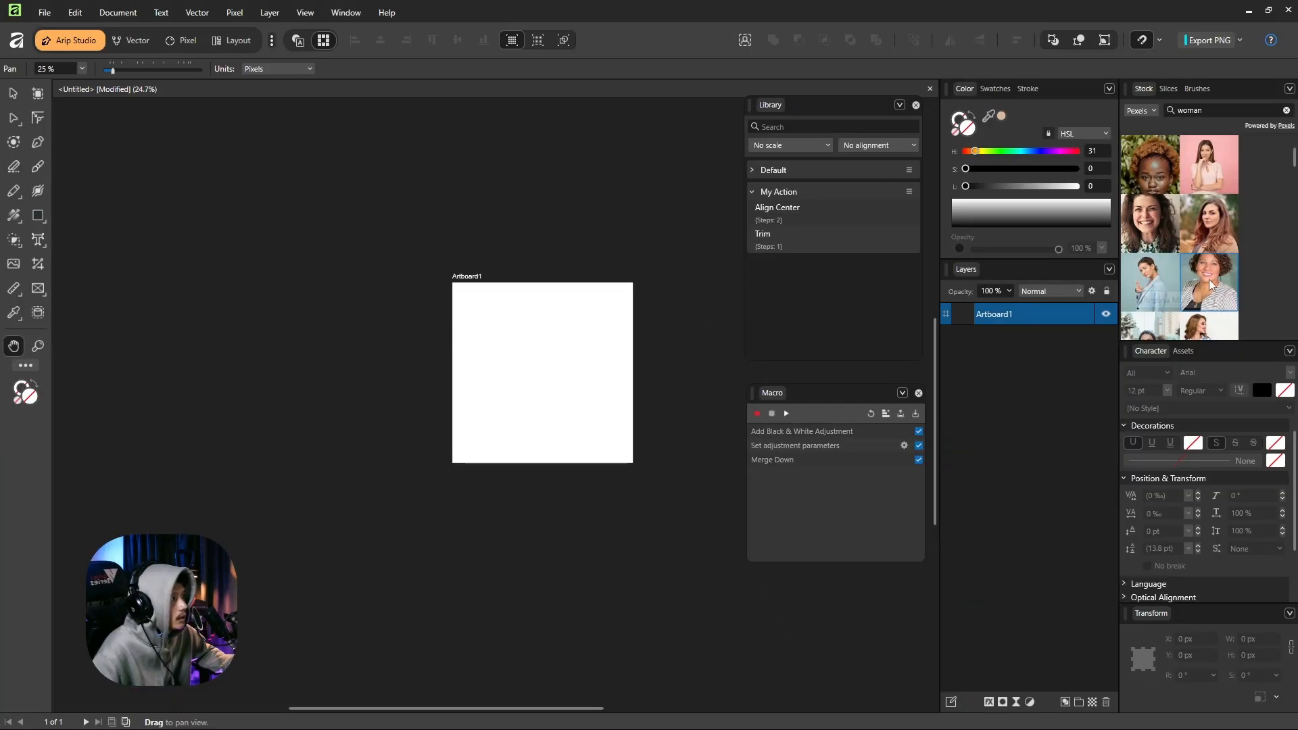
Replace the black-and-white photo with the Pexels stock portrait of the smiling woman with short curly hair, and select it.
{"action": "left_click_drag", "start_coordinate": [1210, 284], "coordinate": [575, 370]}
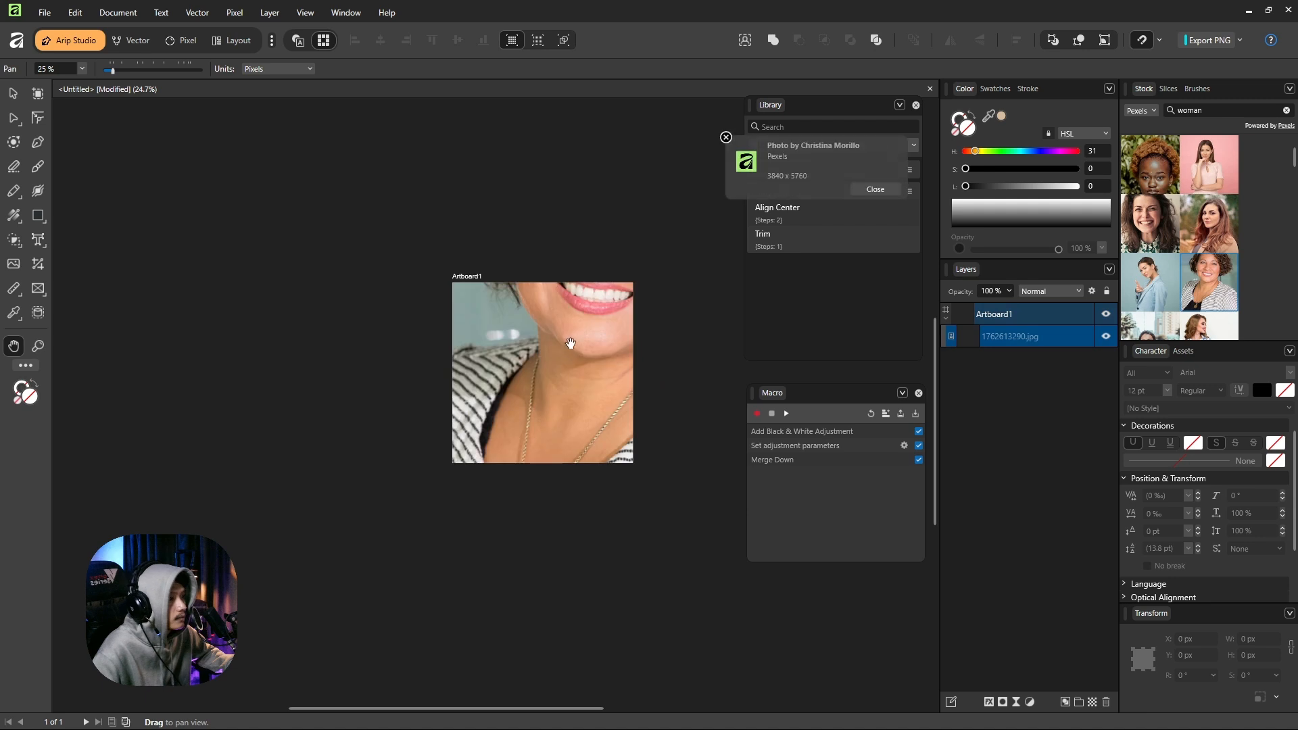
{"action": "left_click", "coordinate": [12, 97]}
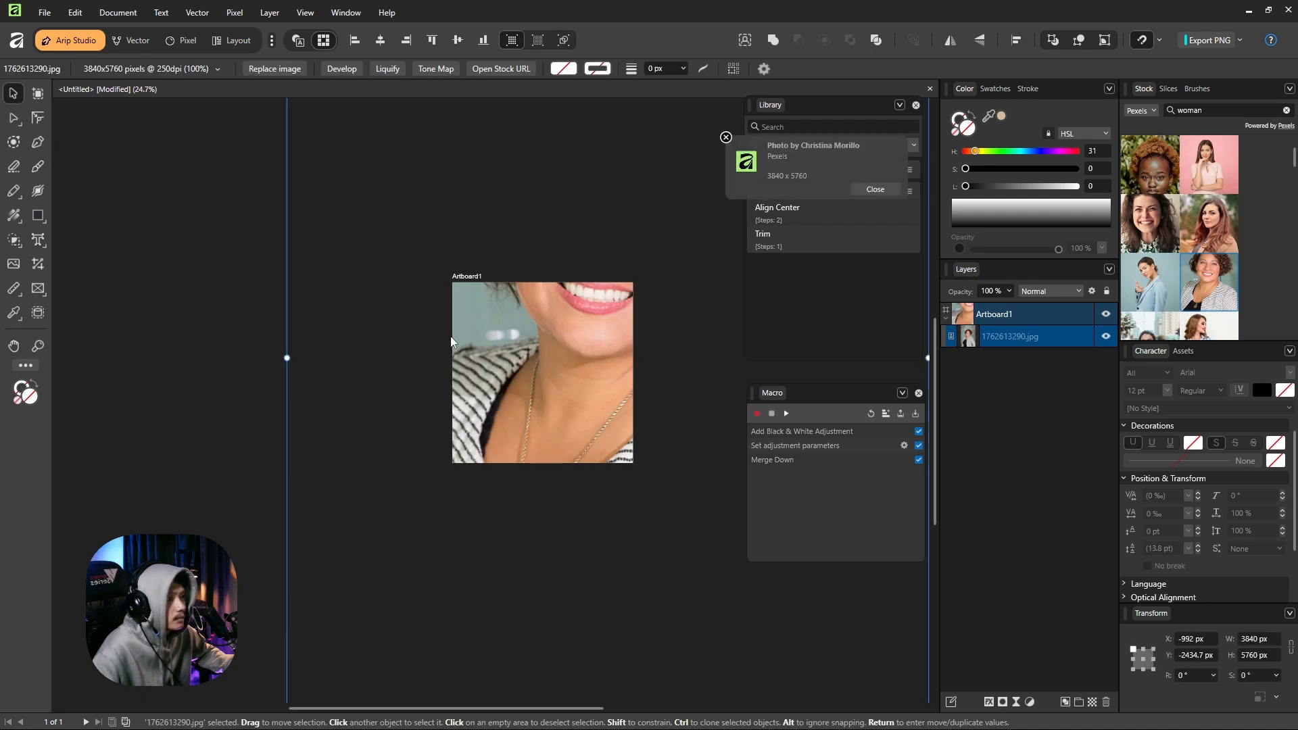
{"action": "scroll", "coordinate": [452, 332], "scroll_direction": "down", "scroll_amount": 3}
Scale the new portrait to about 1890 × 2835 px and position it so the face fills the artboard, at about X -405 px.
{"action": "left_click_drag", "start_coordinate": [399, 183], "coordinate": [444, 251]}
{"action": "left_click_drag", "start_coordinate": [610, 500], "coordinate": [550, 405]}
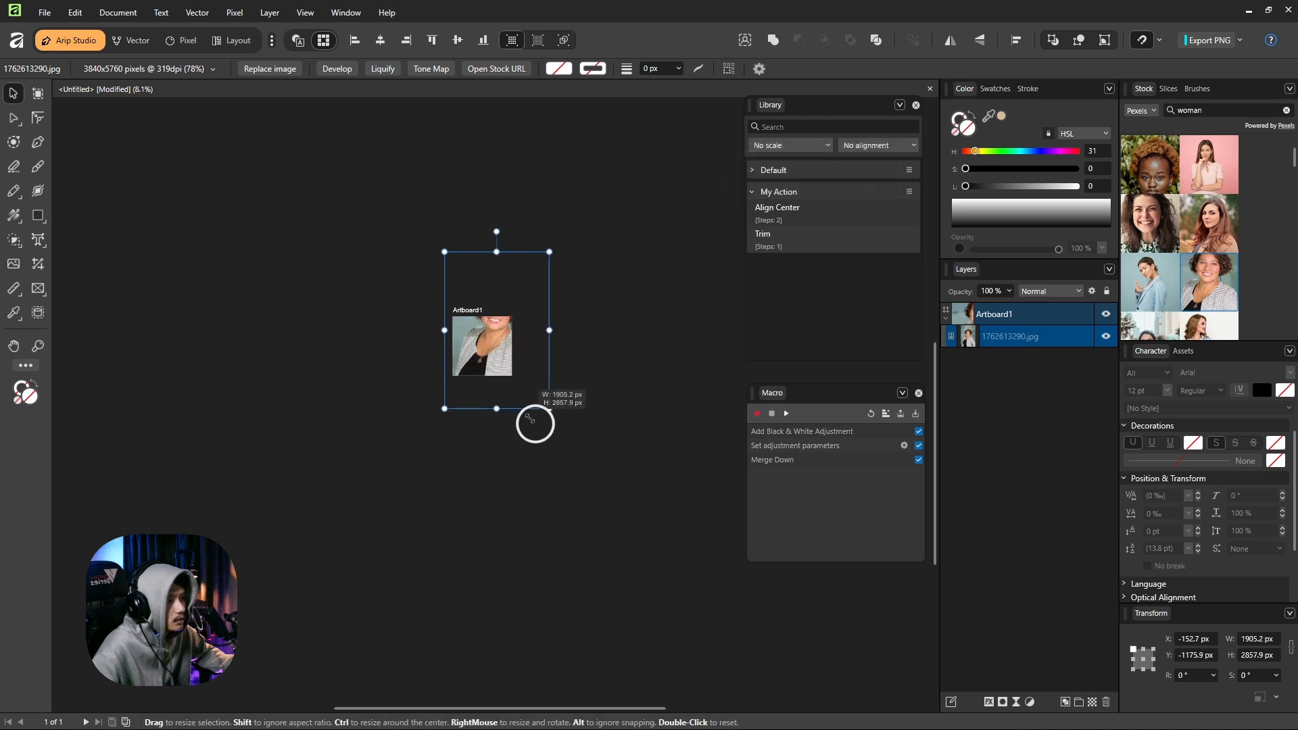
{"action": "scroll", "coordinate": [494, 335], "scroll_direction": "up", "scroll_amount": 1}
{"action": "left_click_drag", "start_coordinate": [496, 335], "coordinate": [481, 377]}
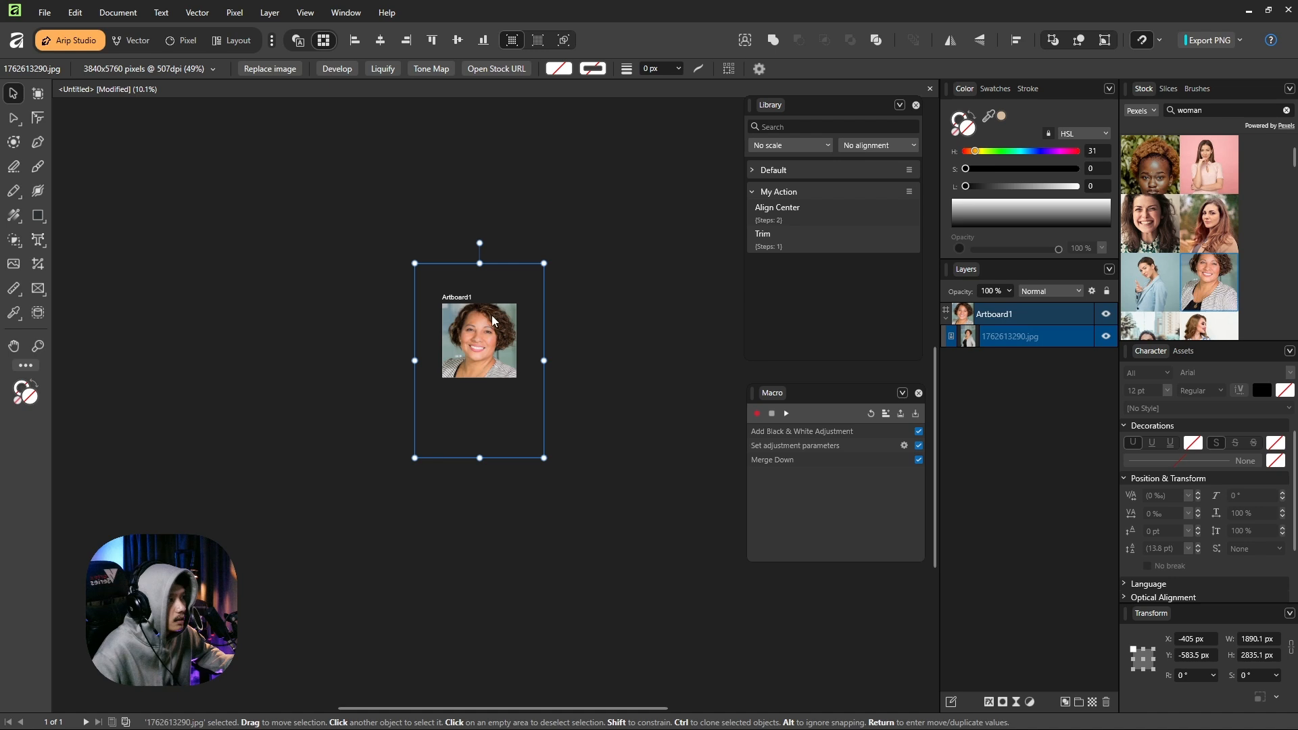
{"action": "scroll", "coordinate": [472, 347], "scroll_direction": "up", "scroll_amount": 4}
{"action": "left_click_drag", "start_coordinate": [484, 331], "coordinate": [528, 320]}
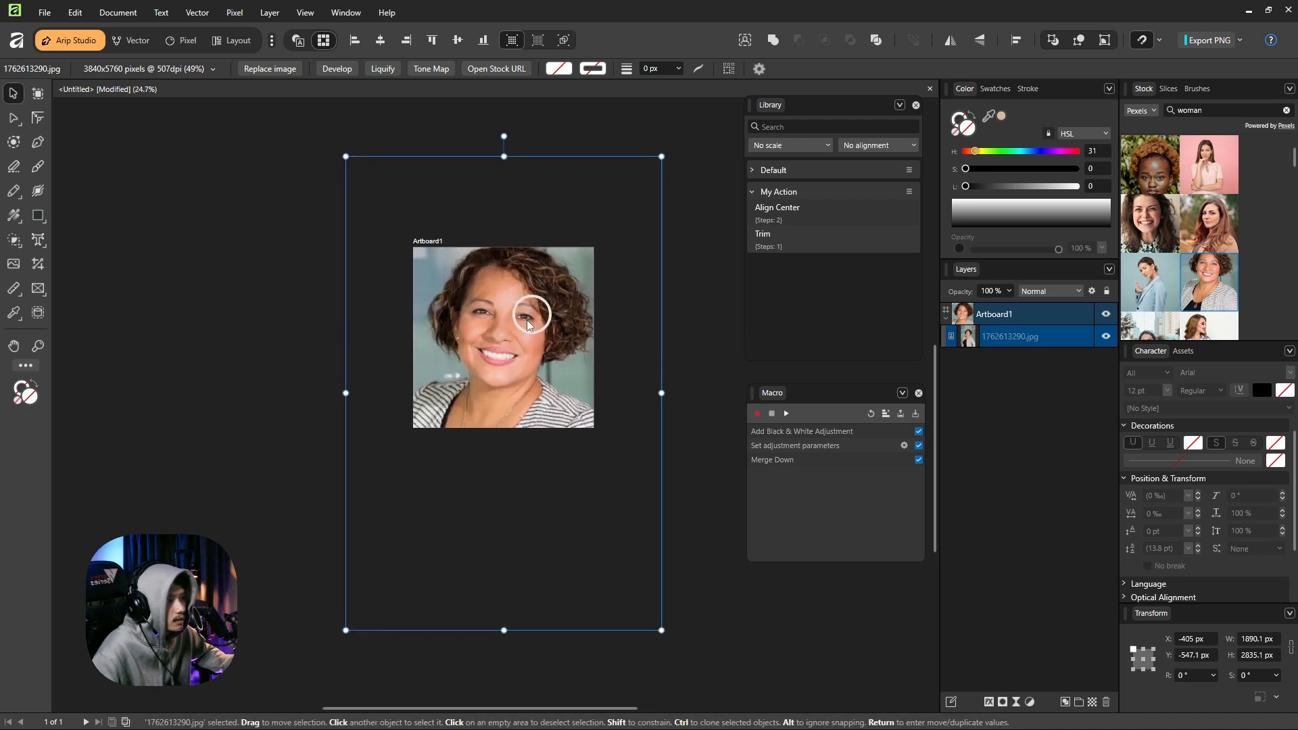
Apply the library's Trim macro to the portrait and play the recorded black-and-white macro on it.
{"action": "left_click", "coordinate": [763, 238]}
{"action": "key", "text": "h"}
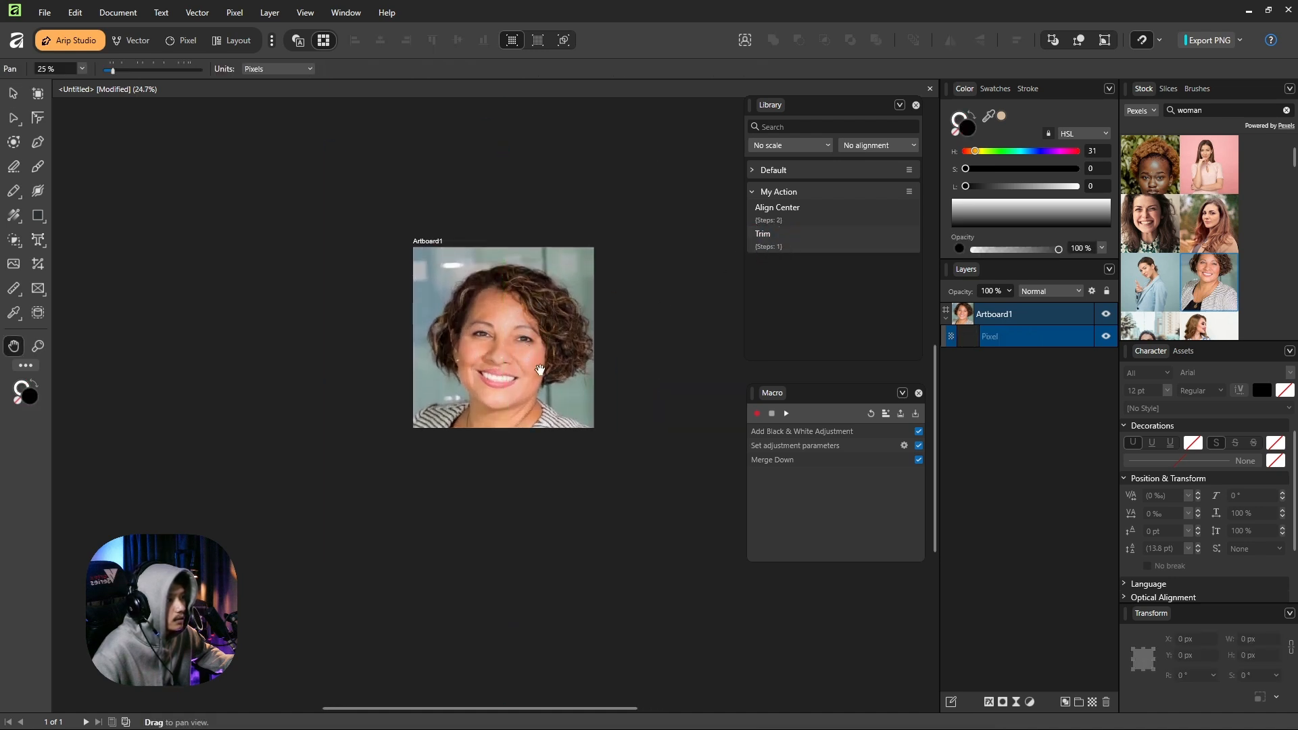
{"action": "left_click_drag", "start_coordinate": [481, 331], "coordinate": [526, 329]}
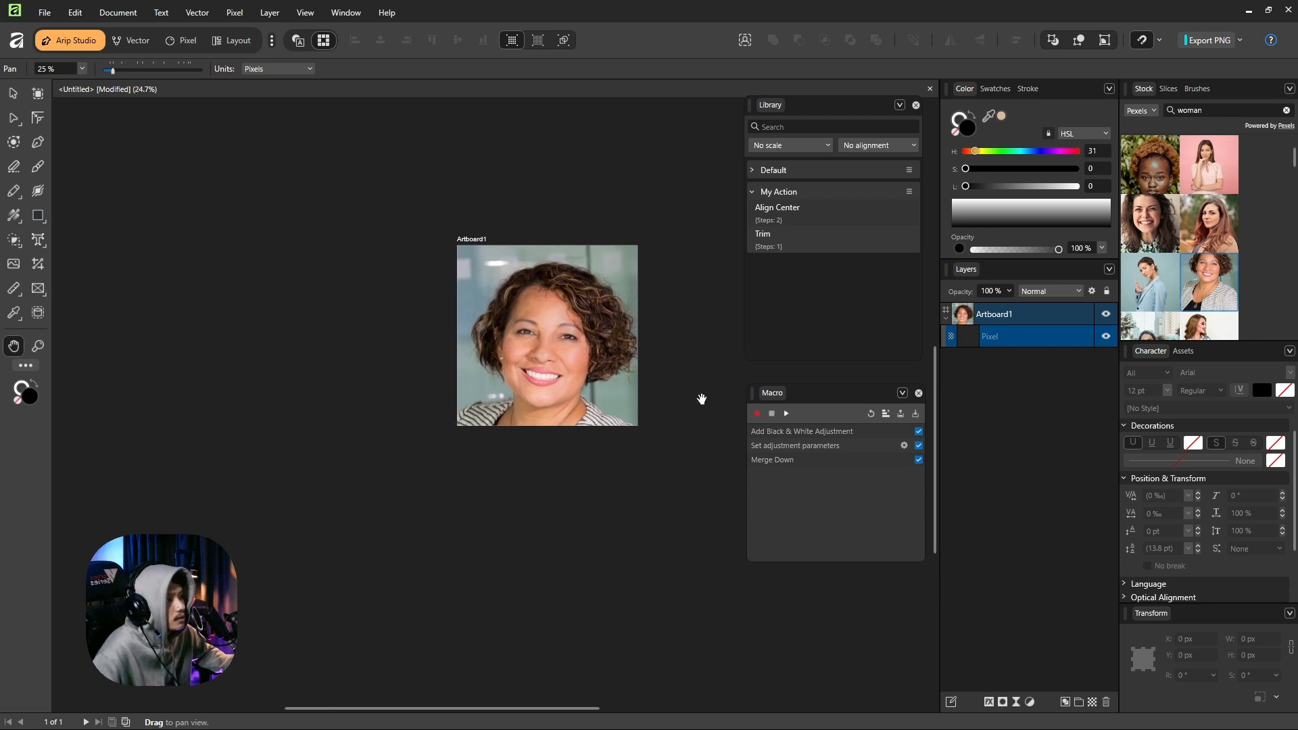
{"action": "left_click", "coordinate": [783, 421]}
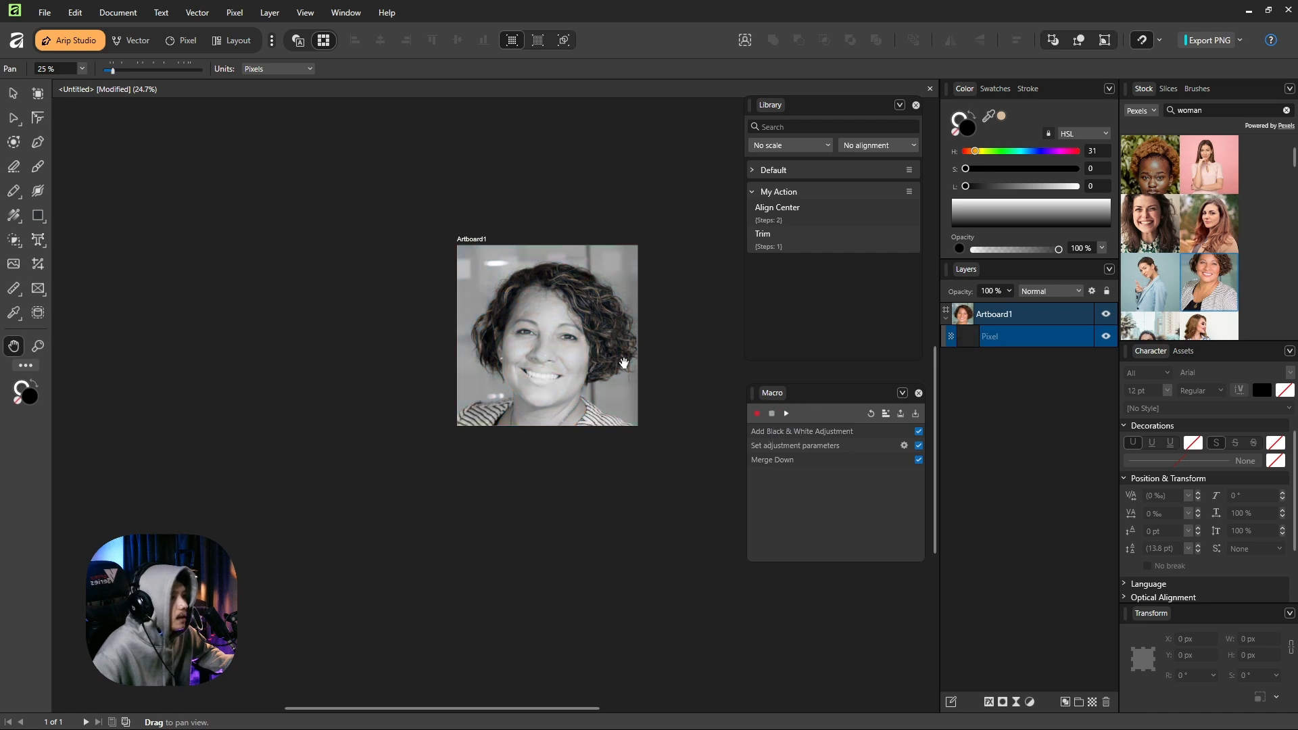
{"action": "scroll", "coordinate": [604, 340], "scroll_direction": "up", "scroll_amount": 3}
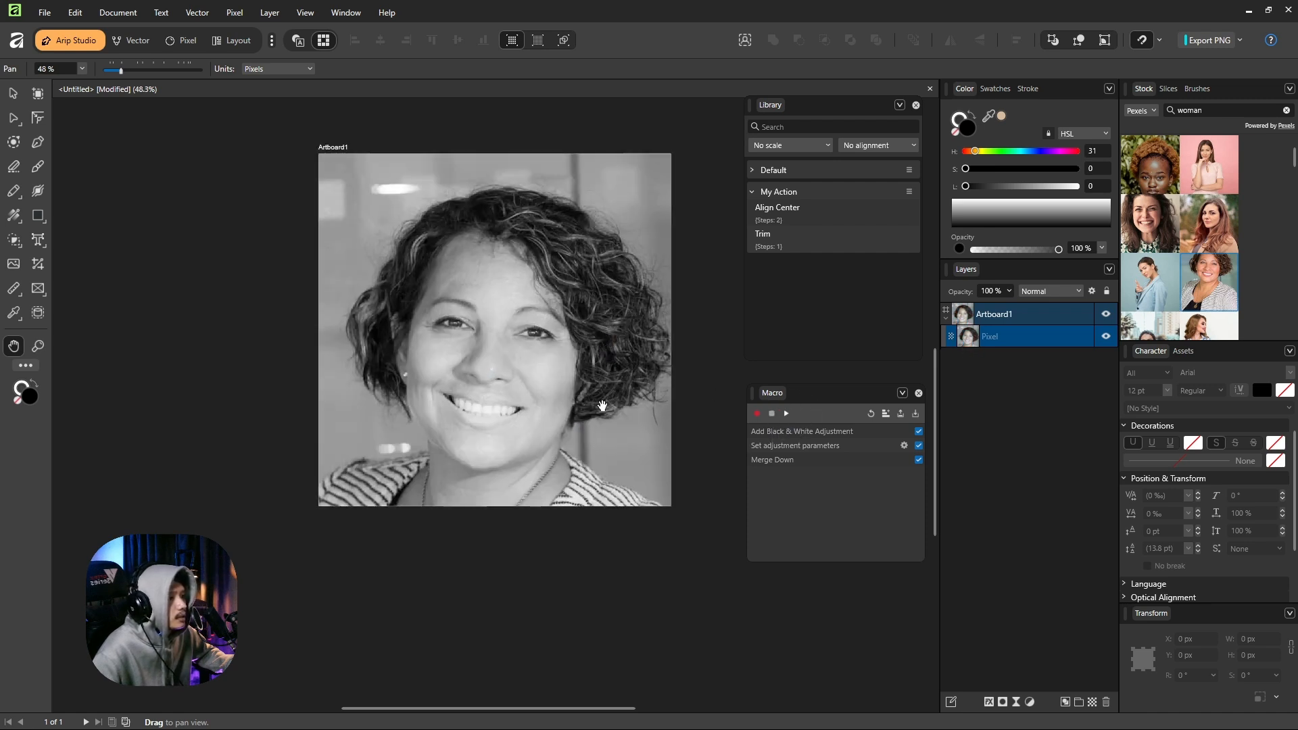
{"action": "scroll", "coordinate": [602, 405], "scroll_direction": "down", "scroll_amount": 1}
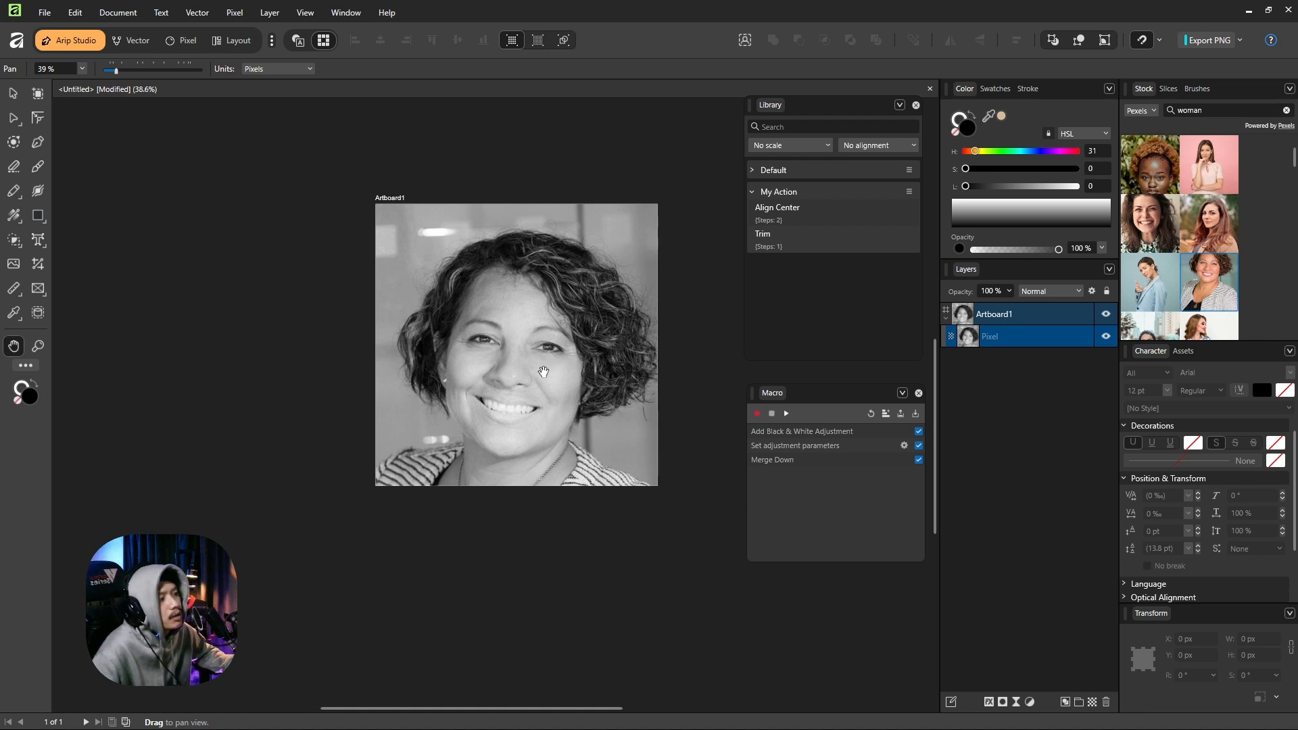
Save the recorded macro to the library as "Black and White" in the My Action category.
{"action": "left_click", "coordinate": [885, 415]}
{"action": "type", "text": "B"}
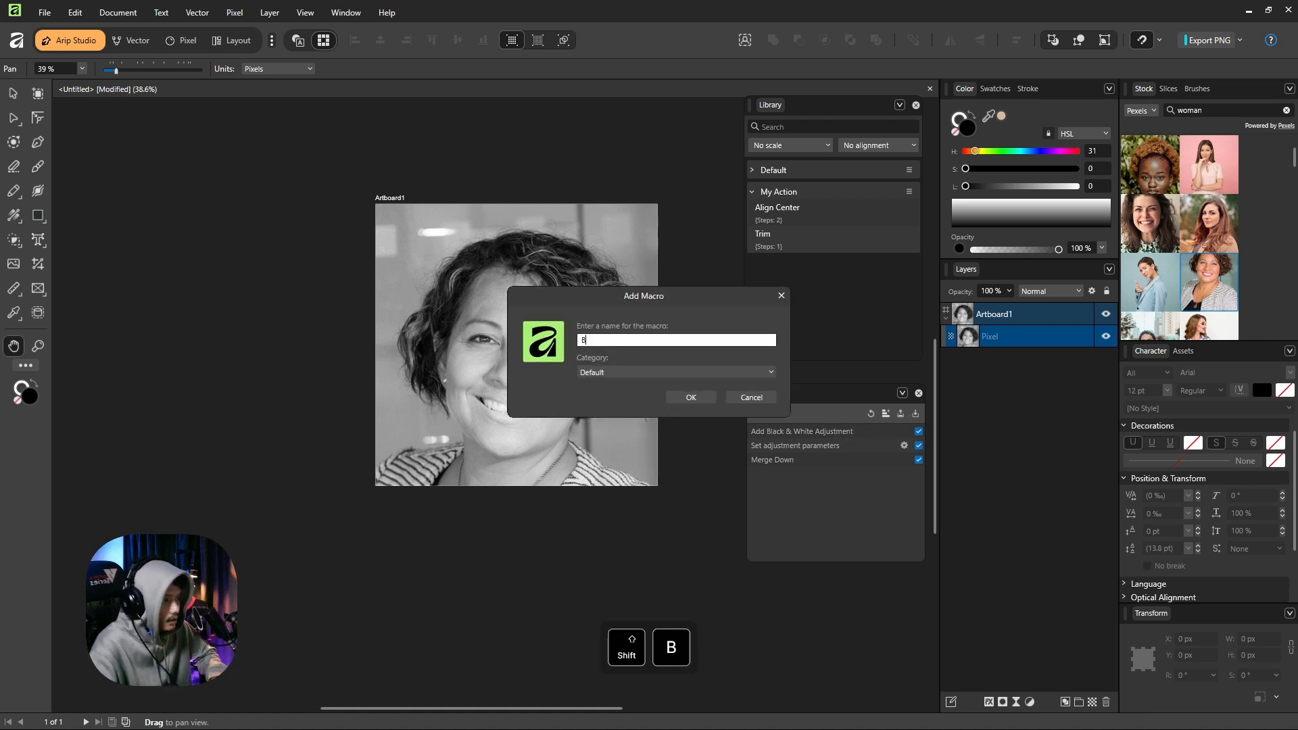
{"action": "type", "text": "lack and White"}
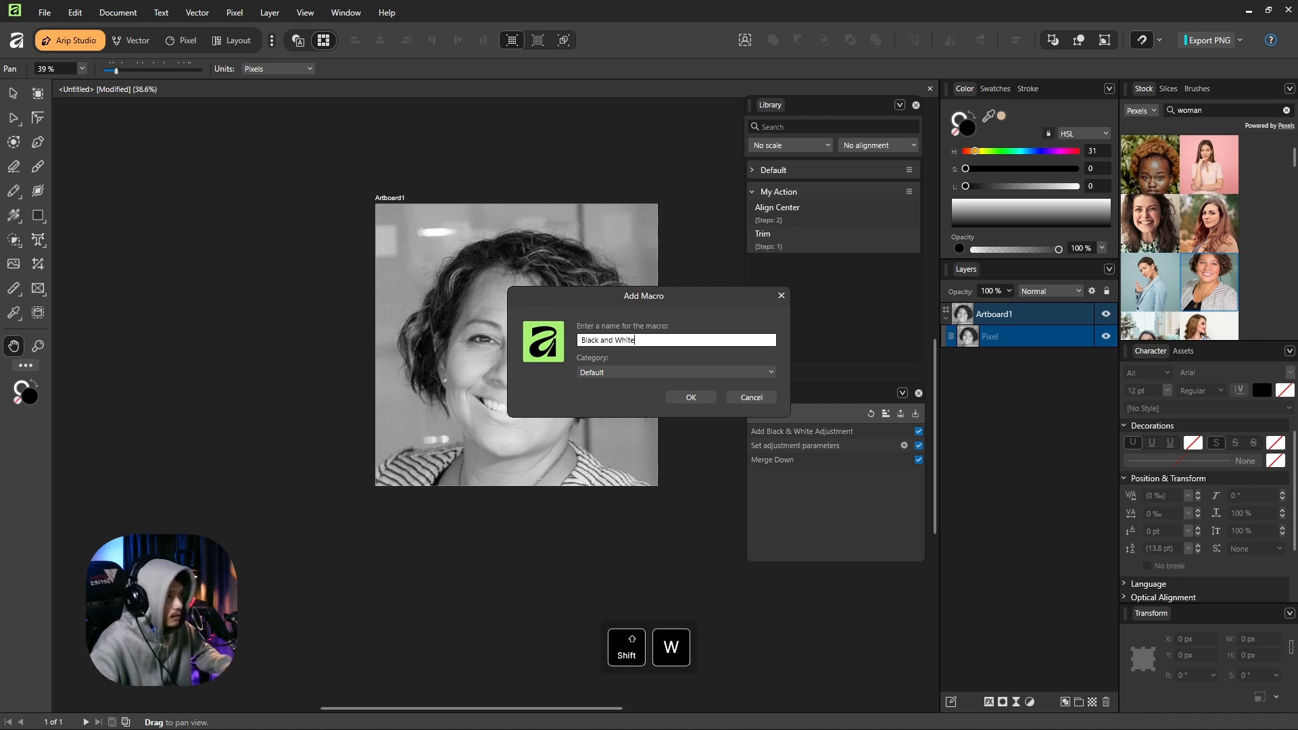
{"action": "left_click", "coordinate": [614, 372]}
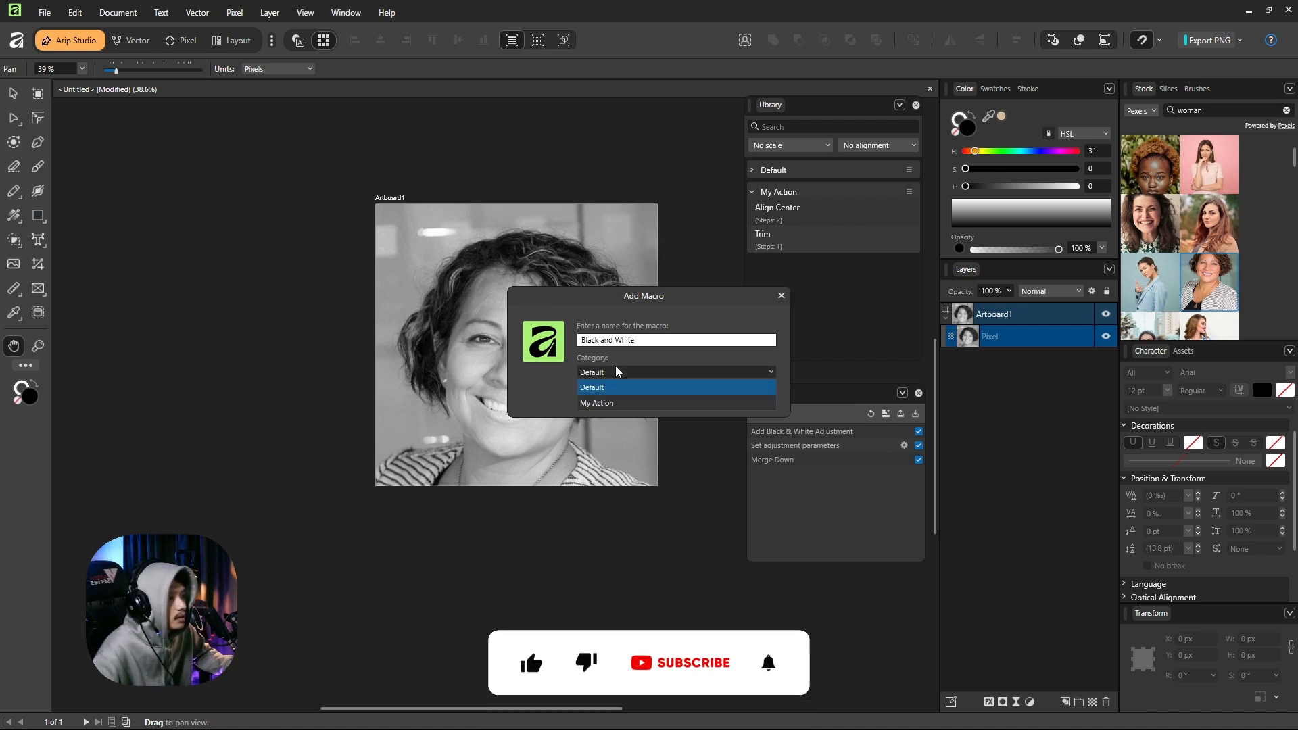
{"action": "left_click", "coordinate": [611, 403]}
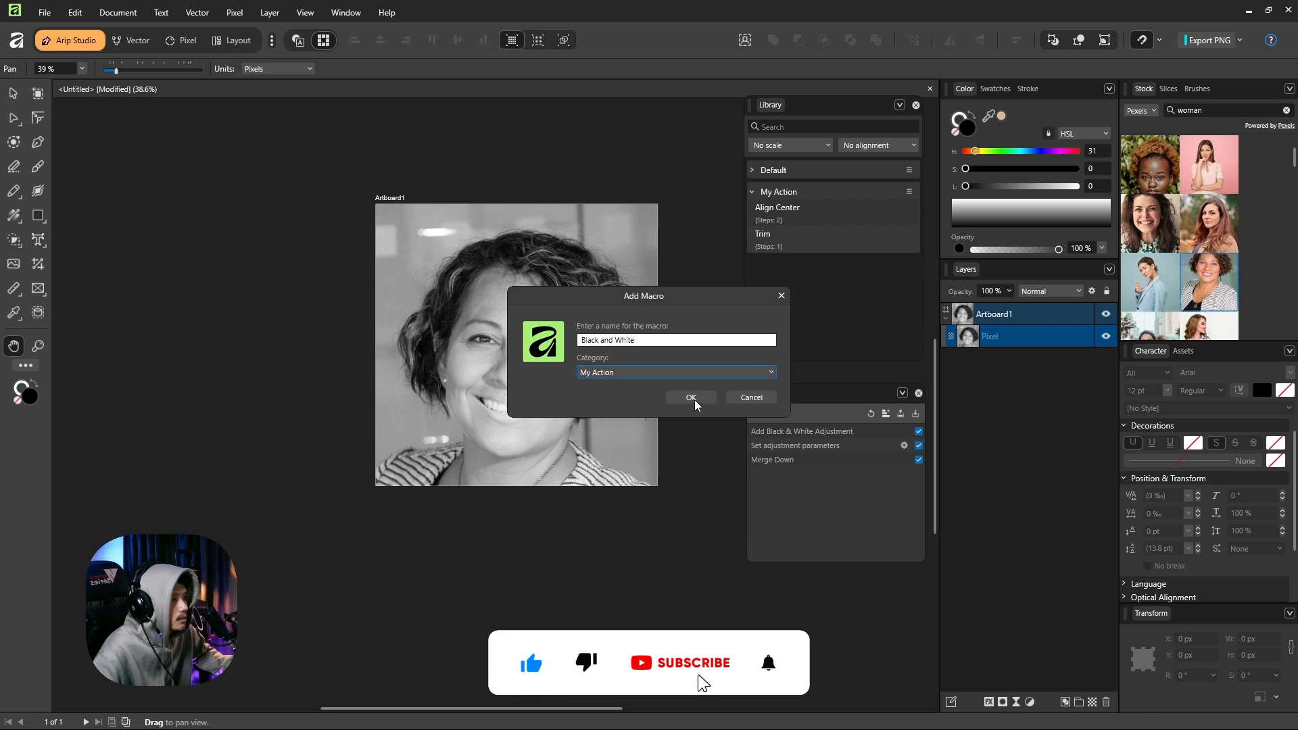
{"action": "left_click", "coordinate": [695, 399]}
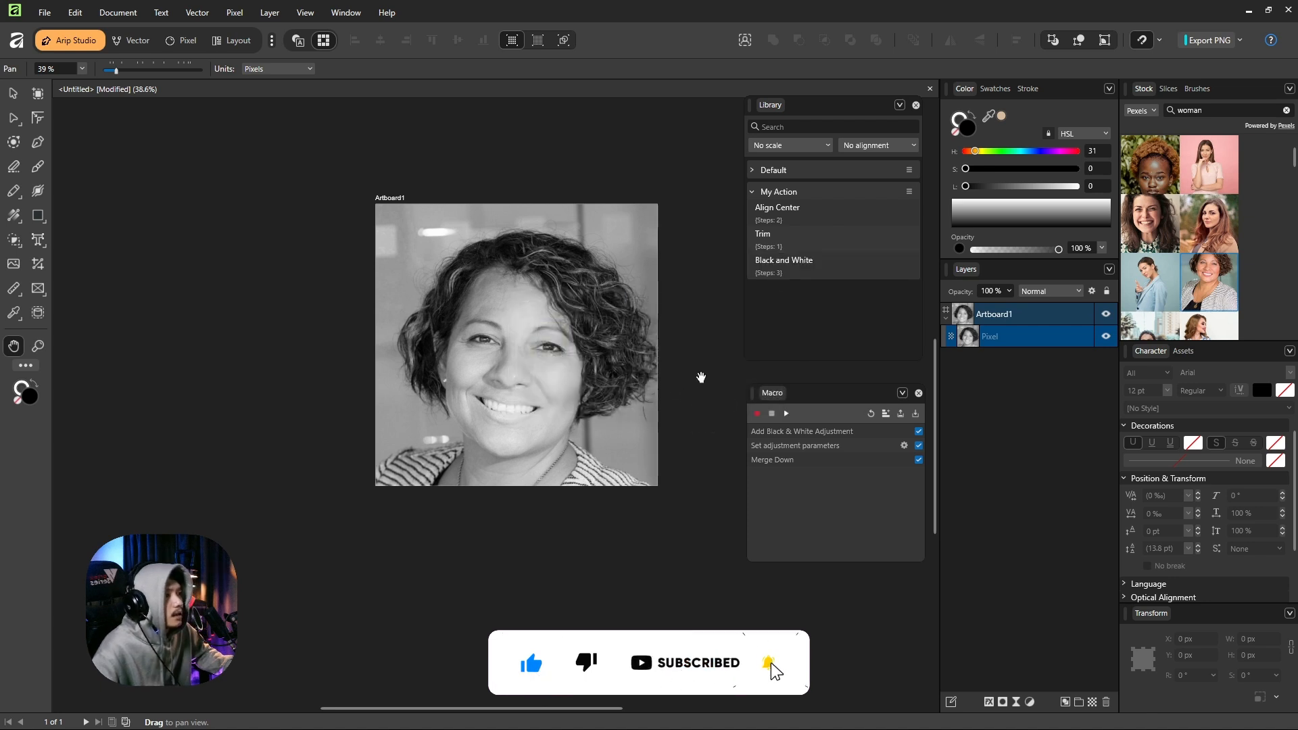